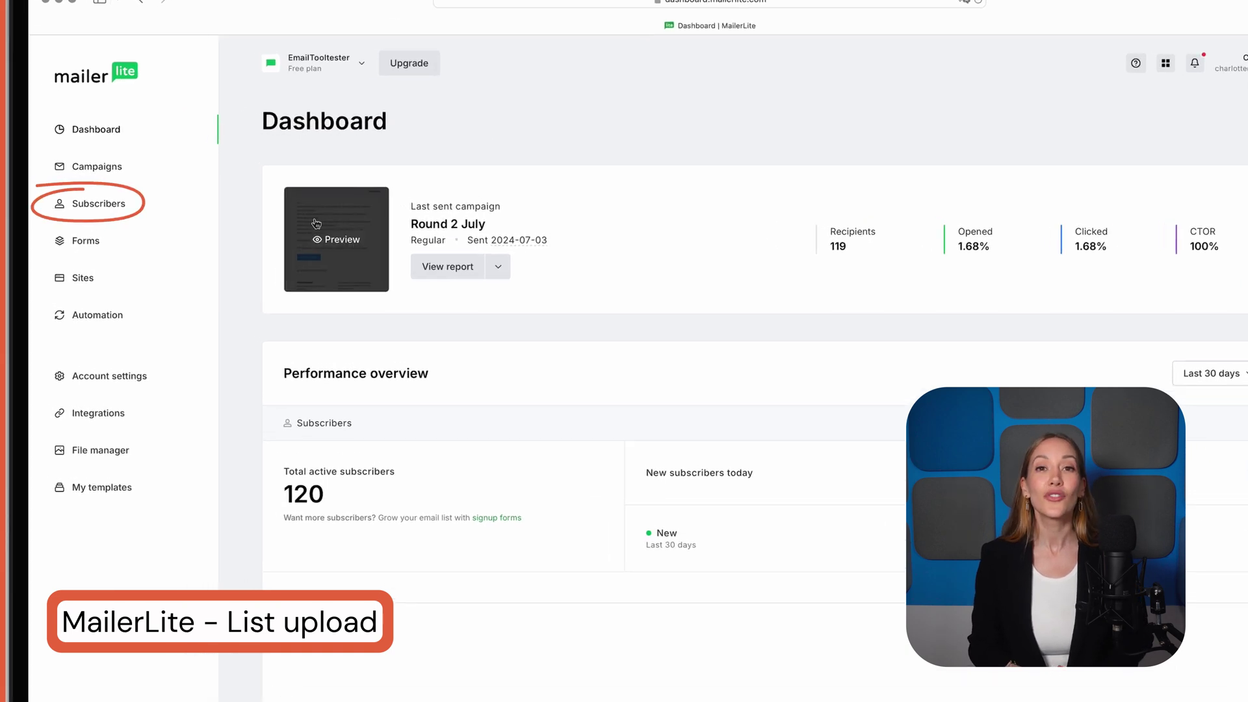
# - From Subscribers > Add subscribers, upload 001_subscriber_list.csv and start the import
pyautogui.click(216, 212)
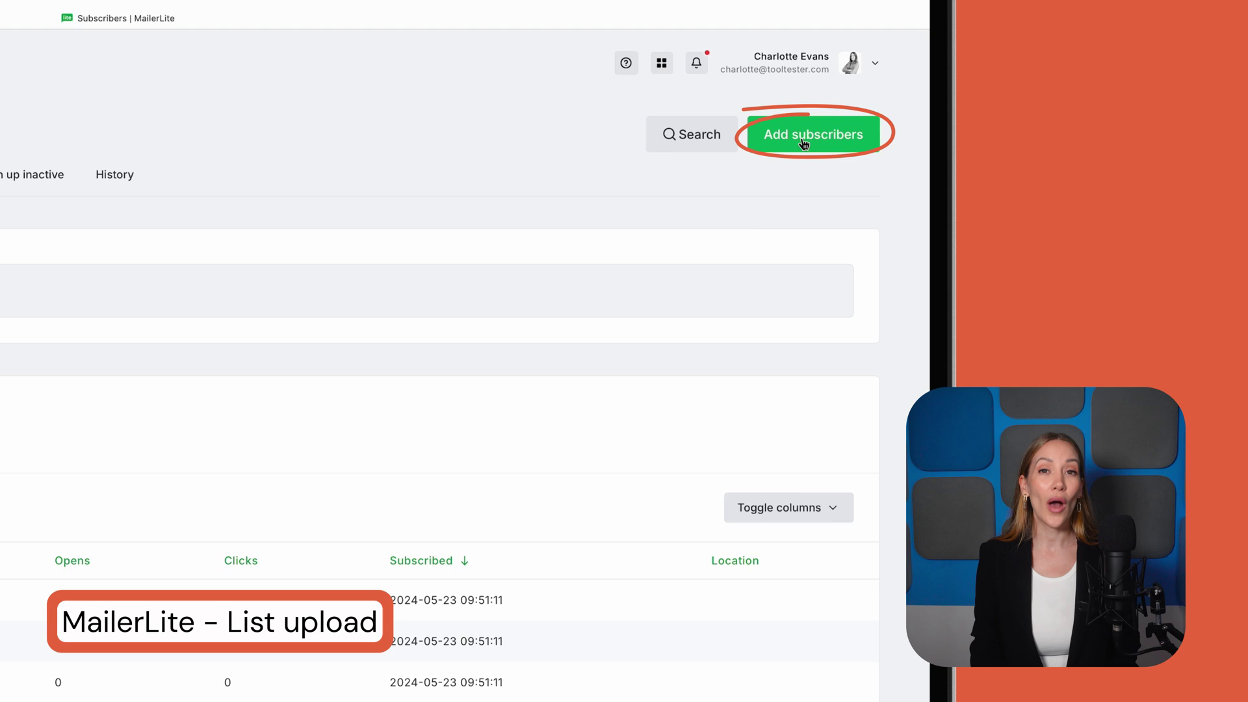
pyautogui.click(804, 138)
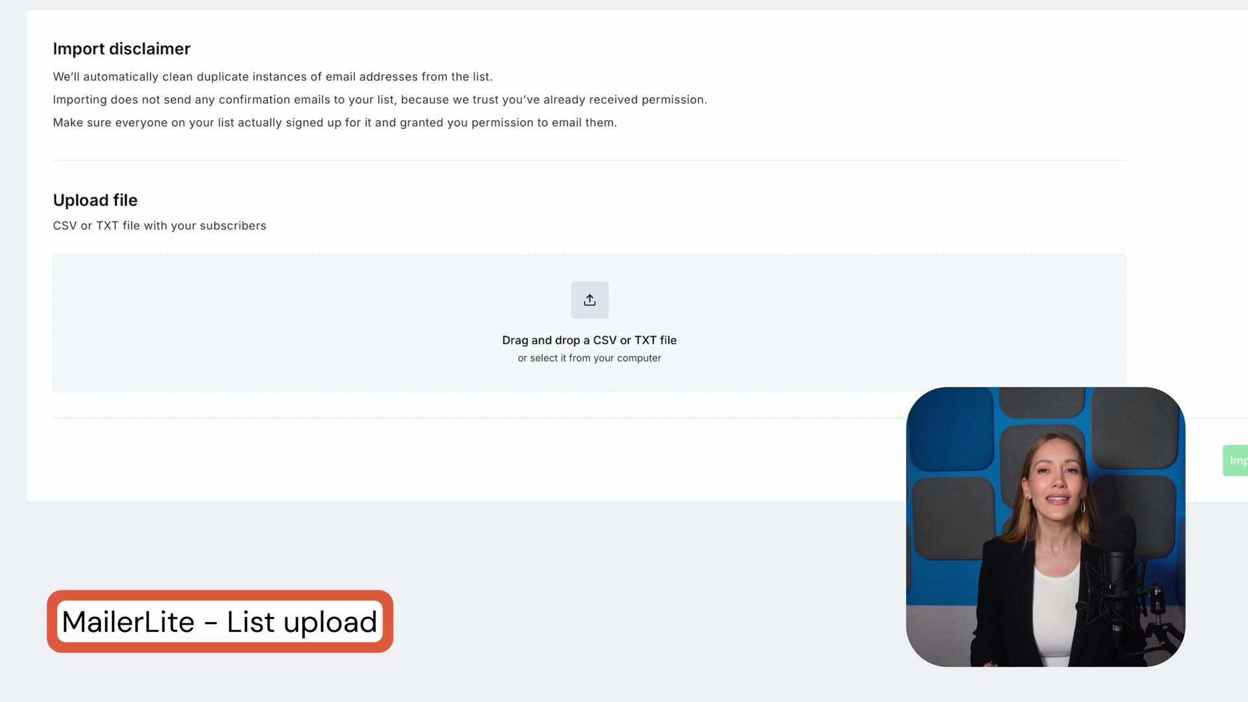
pyautogui.moveTo(1247, 390); pyautogui.dragTo(790, 327)
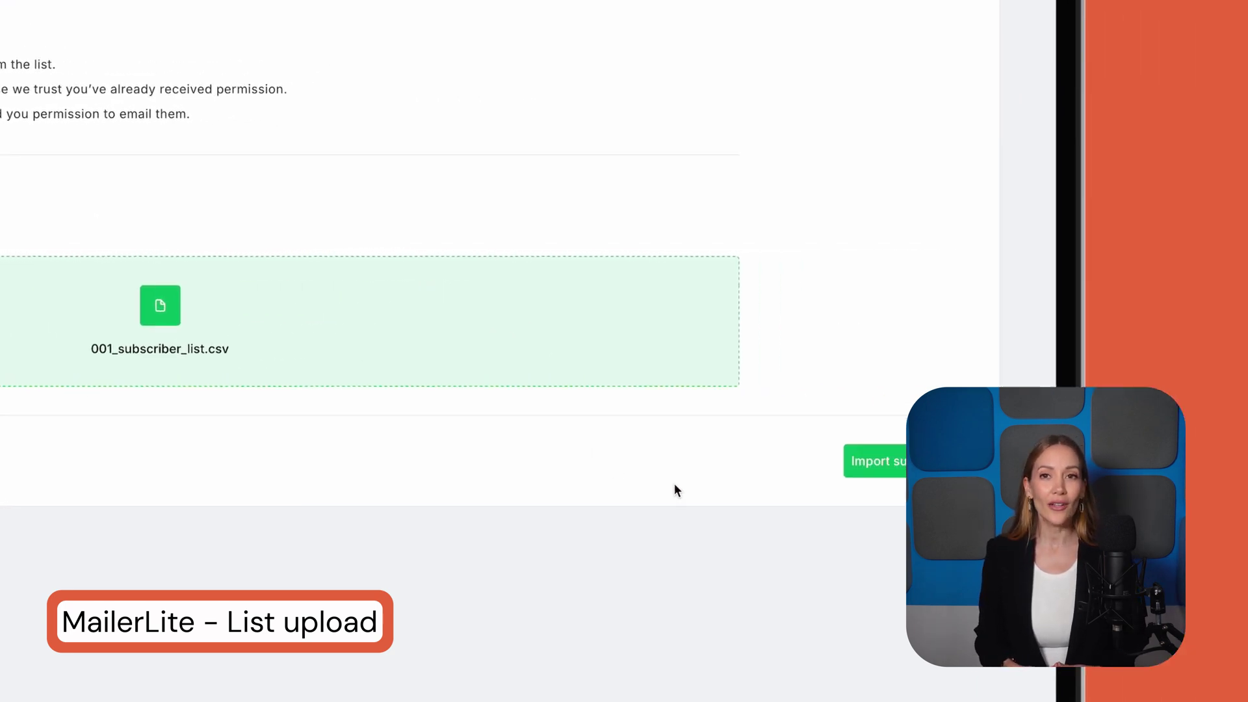
pyautogui.click(660, 485)
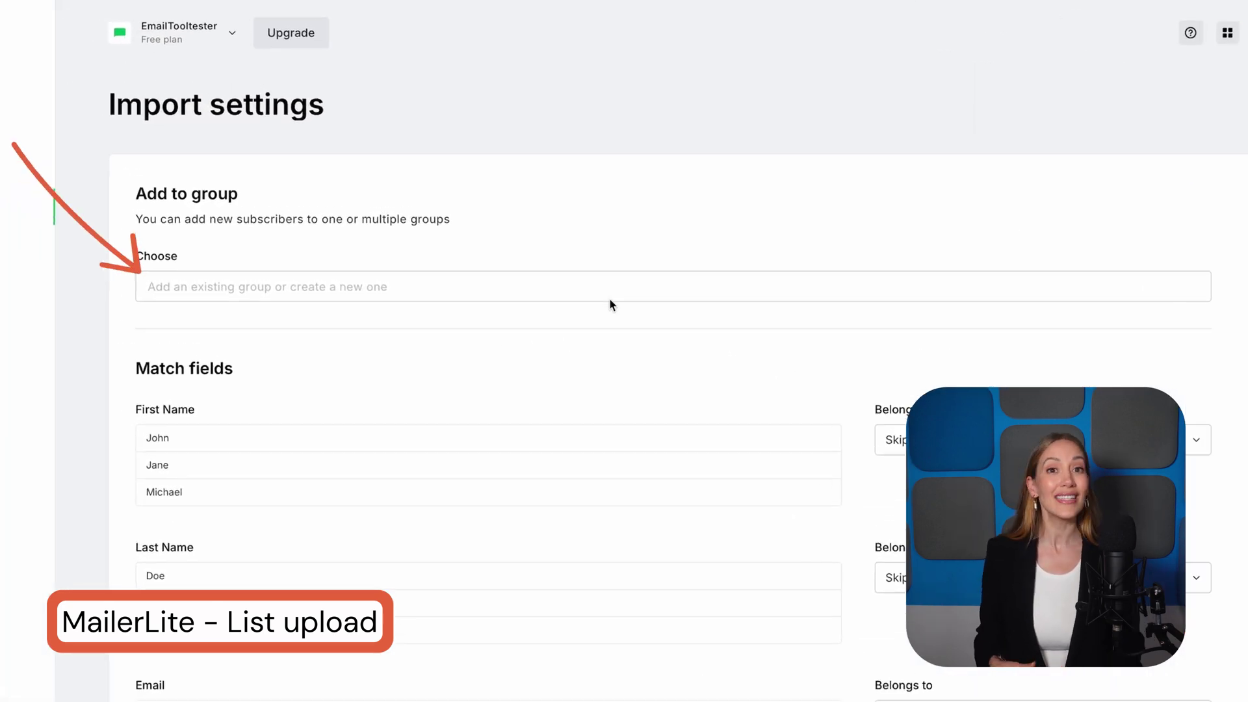
# - Assign the imported subscribers to a new Newsletter List group, leave other columns skipped, and finish
pyautogui.click(616, 296)
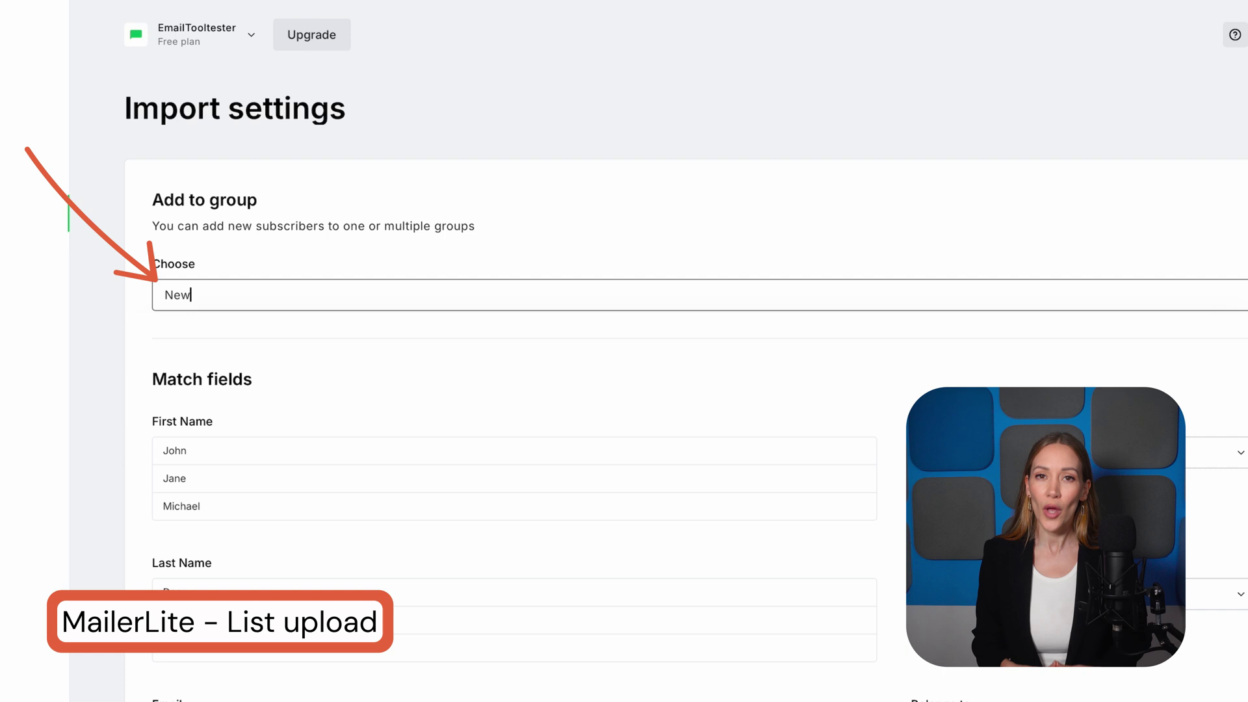
pyautogui.press('Return')
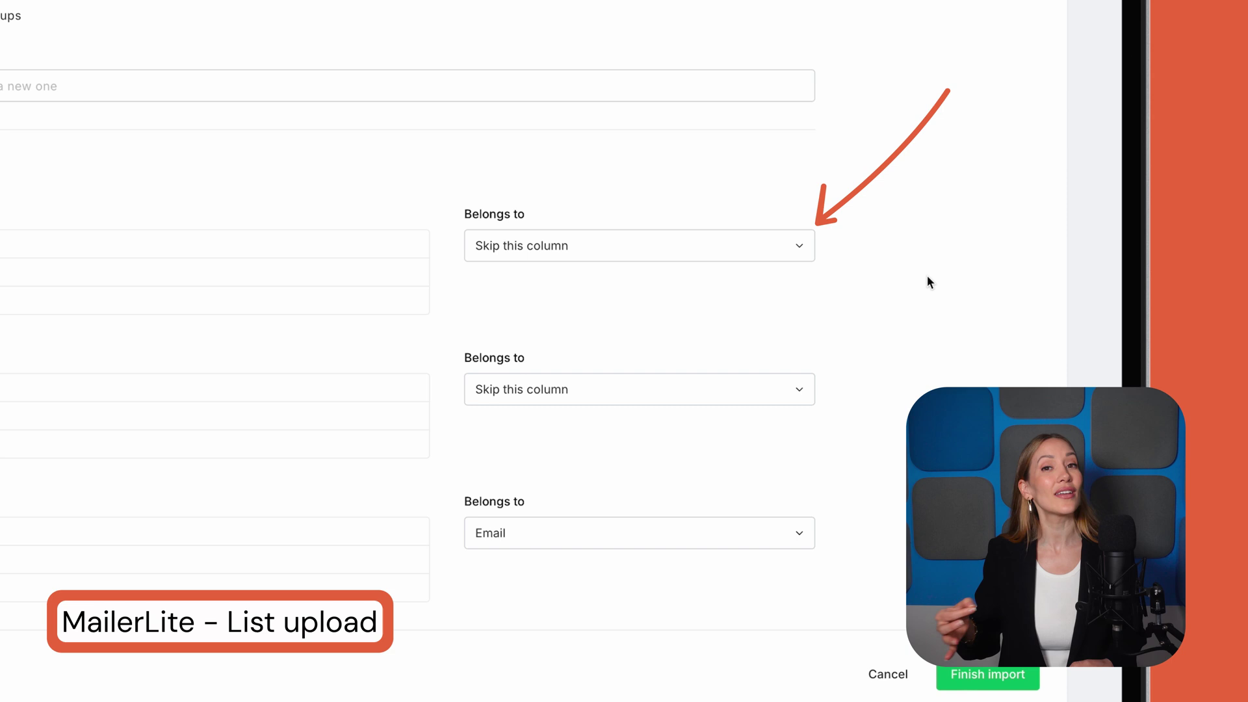
pyautogui.click(722, 212)
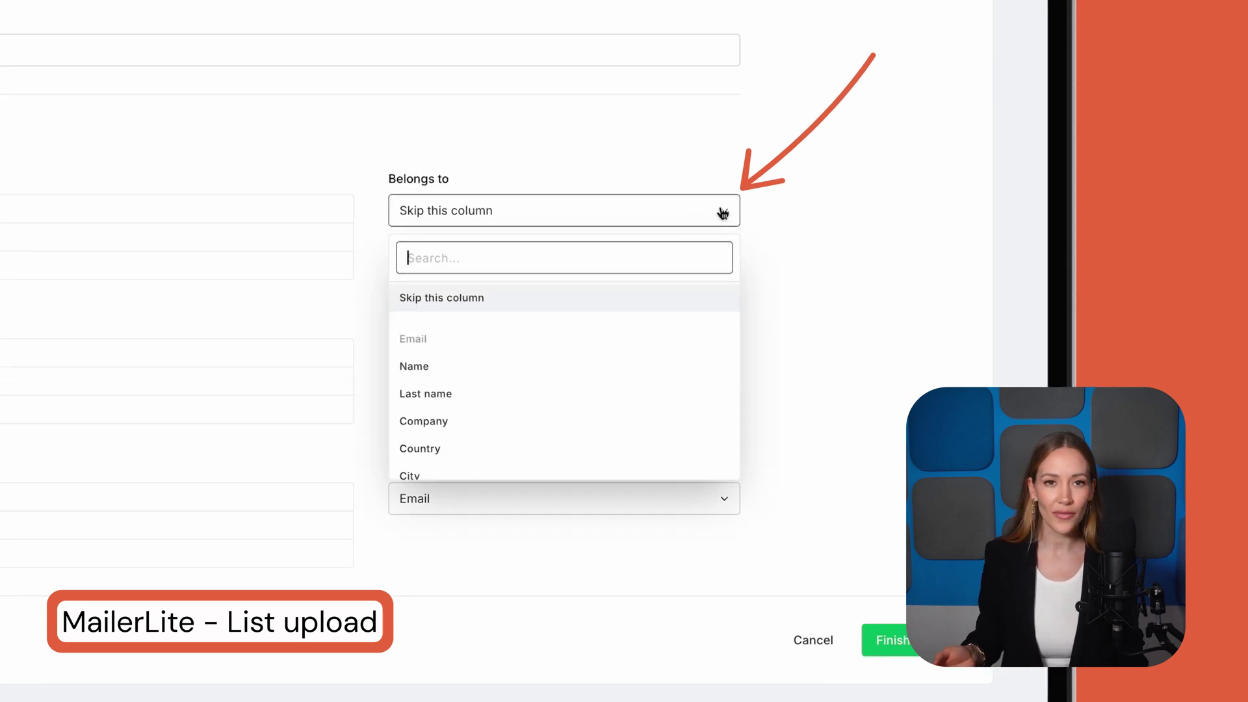
pyautogui.click(723, 212)
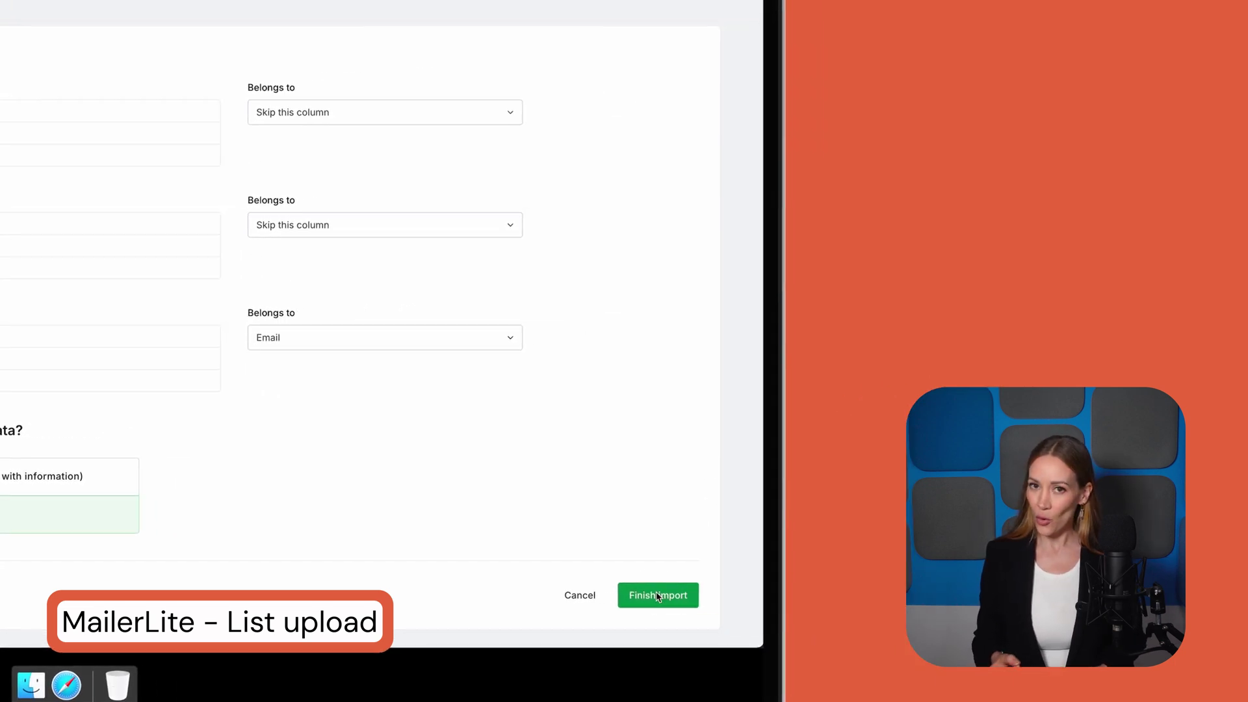
pyautogui.click(657, 595)
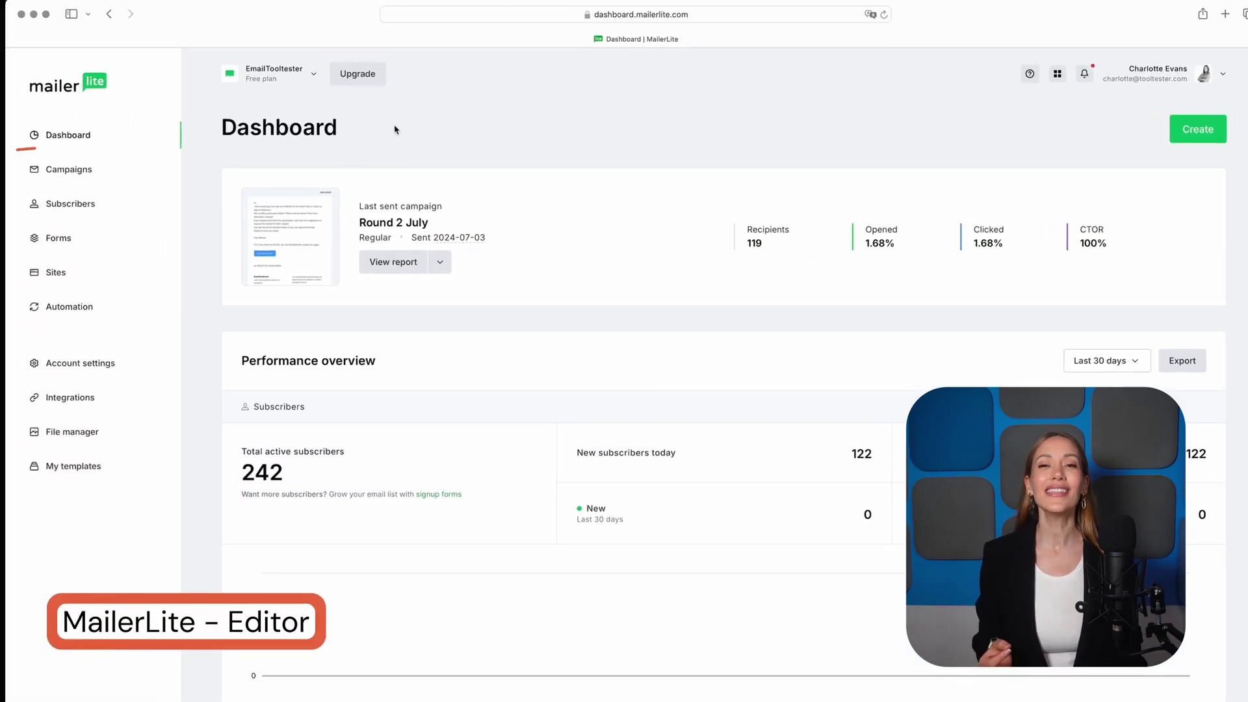
# - Create a Regular campaign from Campaigns and continue past its details form to Content
pyautogui.click(83, 174)
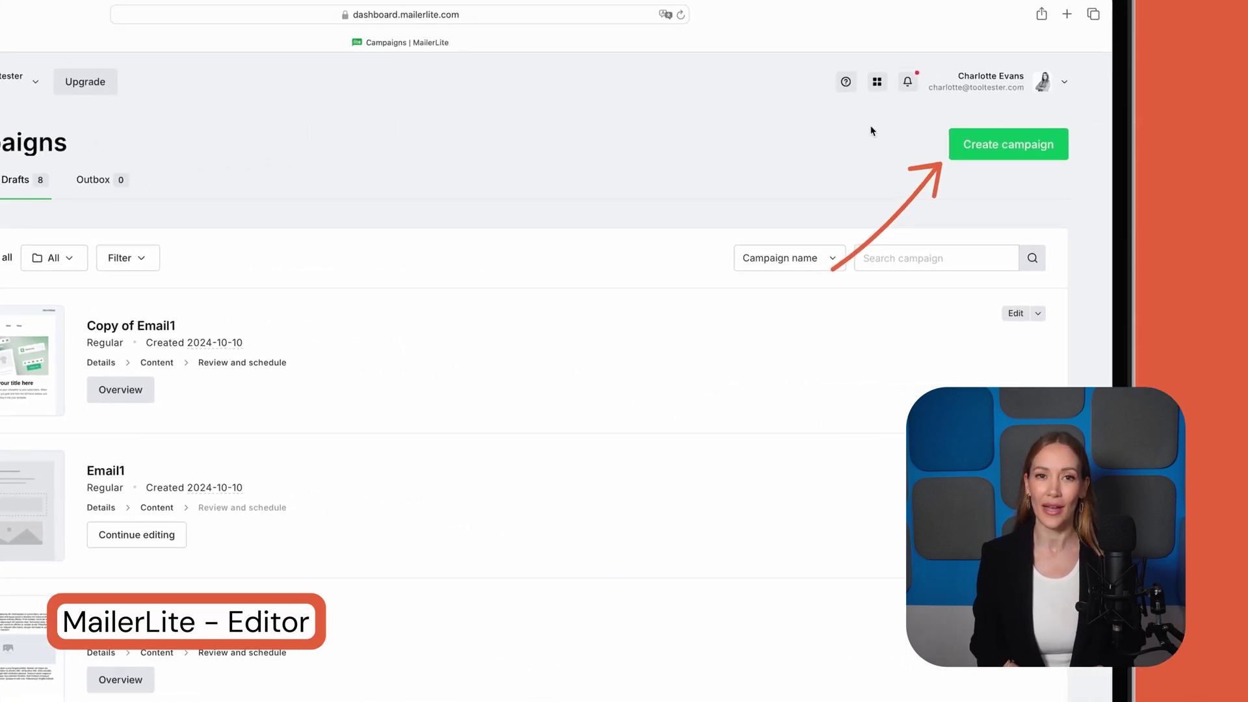
pyautogui.click(985, 162)
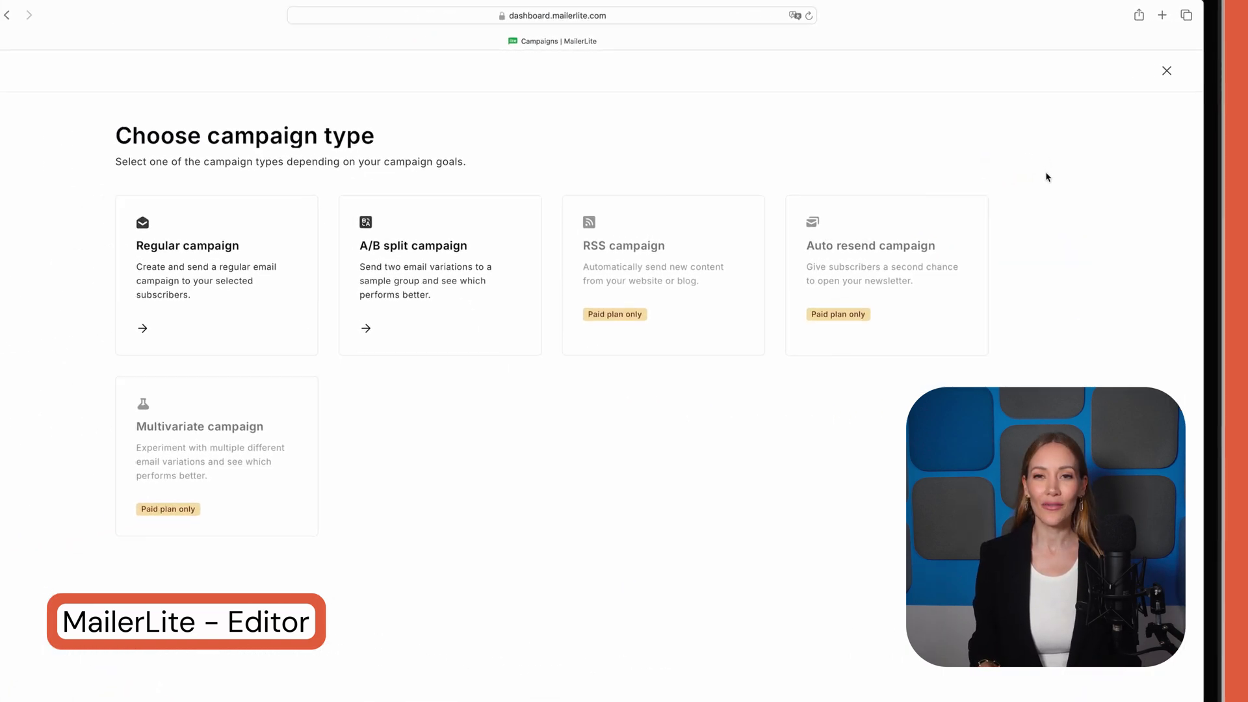
pyautogui.click(306, 212)
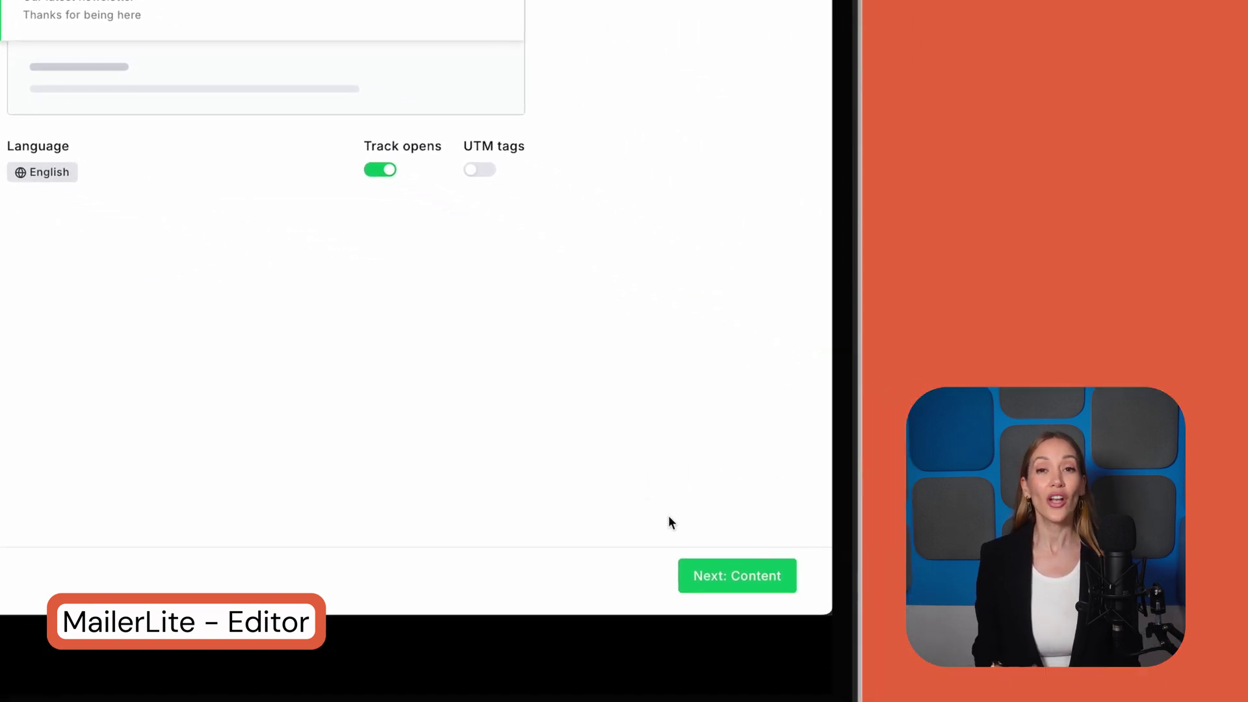
pyautogui.click(878, 632)
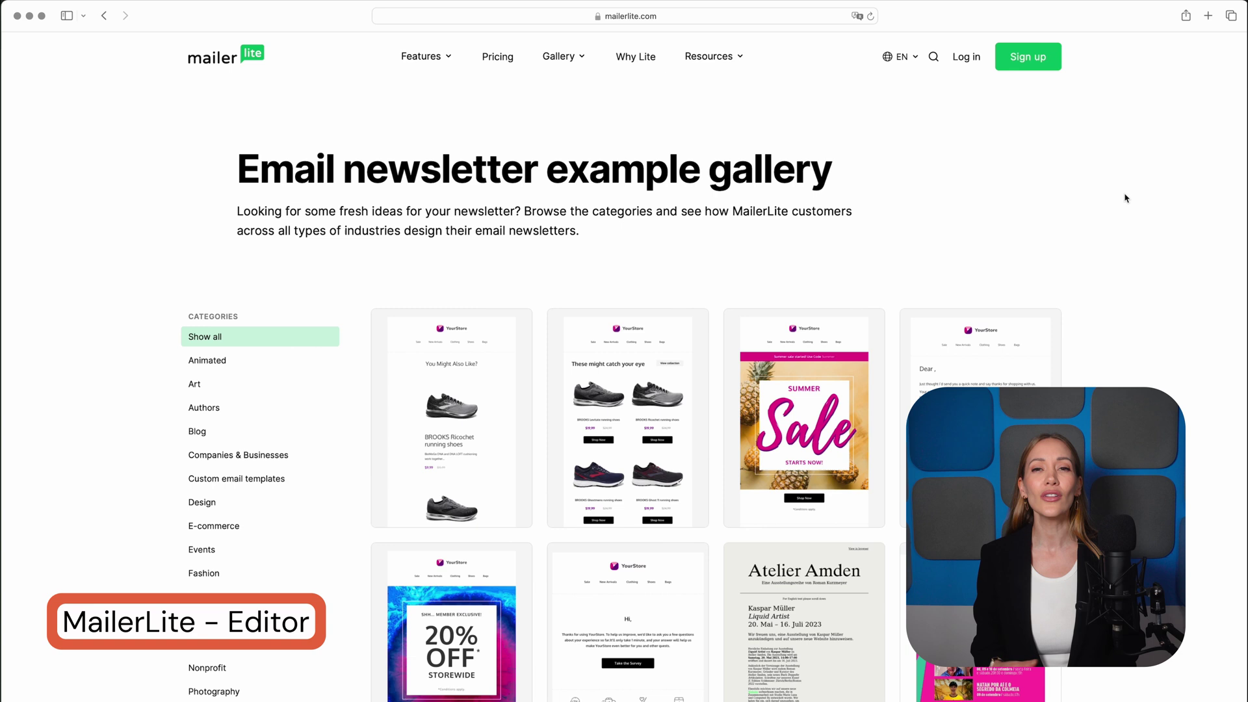
# - Scroll through the email newsletter template gallery
pyautogui.scroll(-6, 1126, 199)
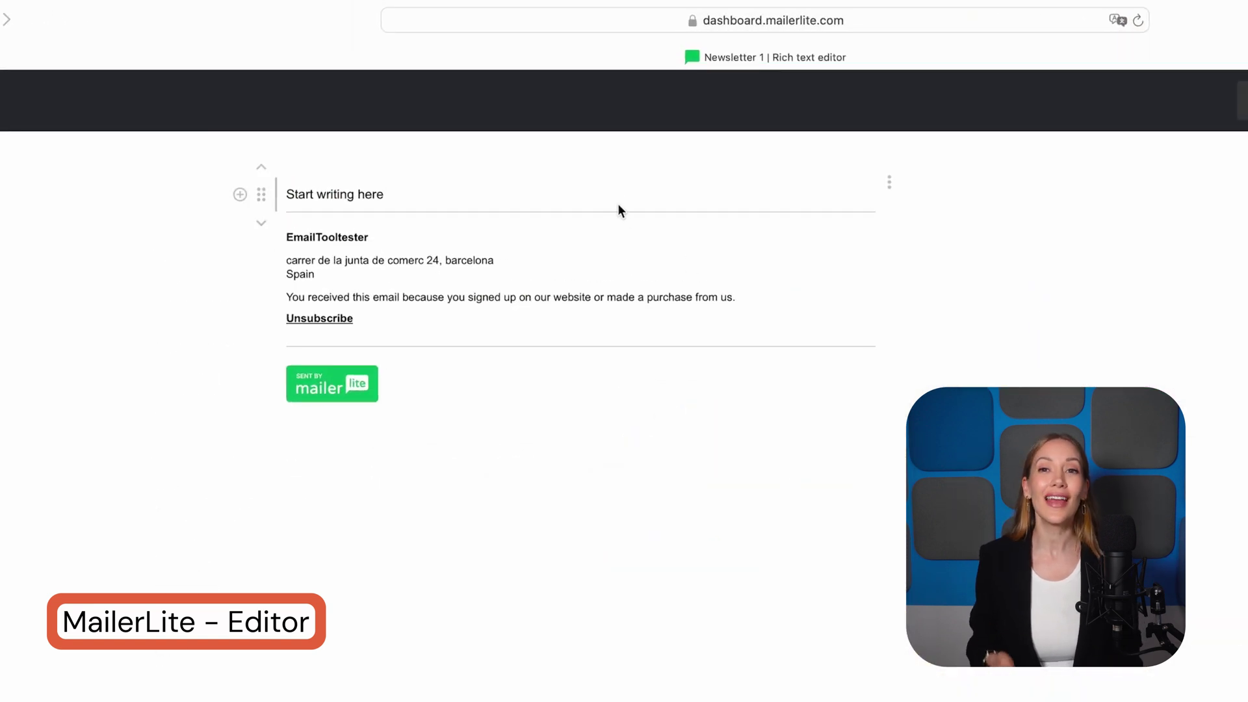
# - Set the newsletter's title text to 30px
pyautogui.click(615, 196)
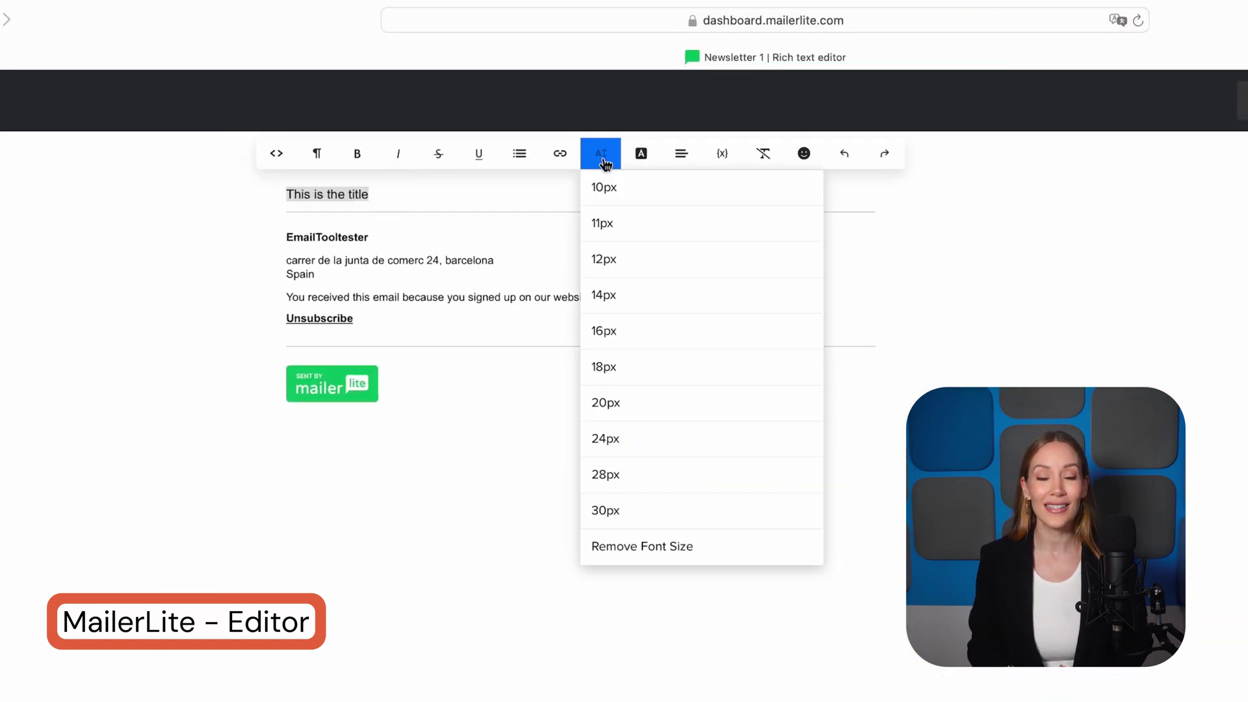
pyautogui.click(641, 513)
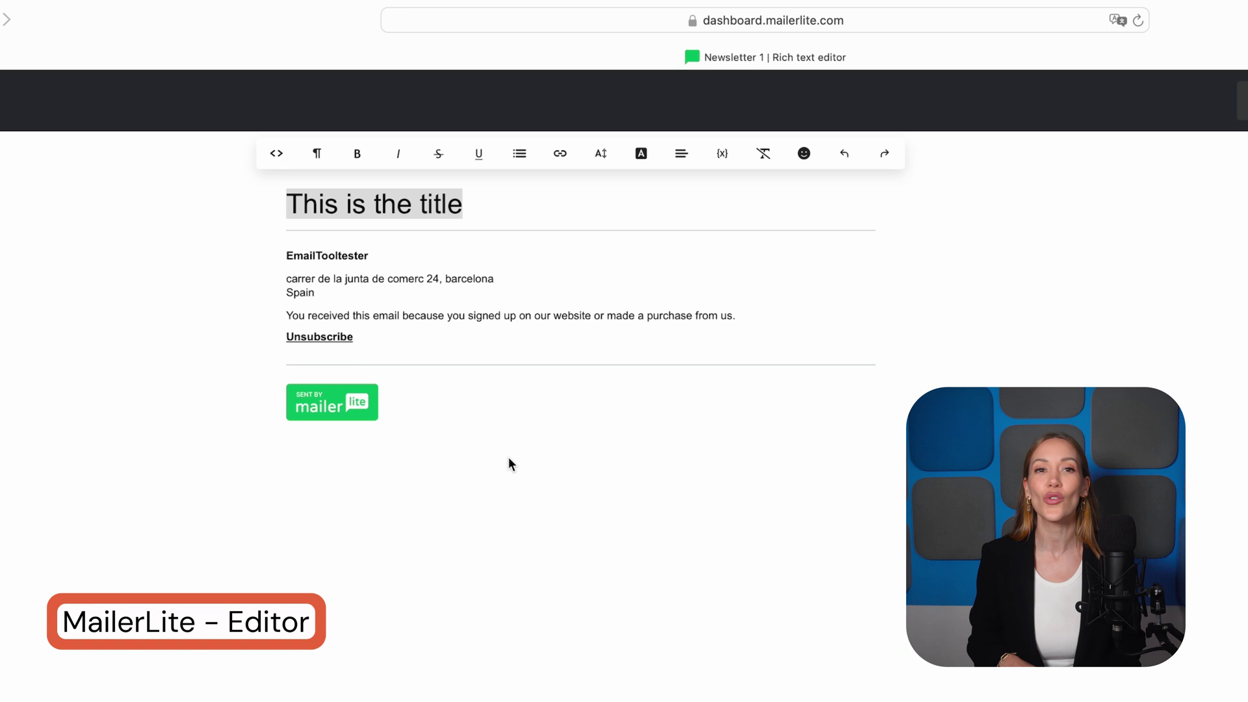
pyautogui.click(279, 208)
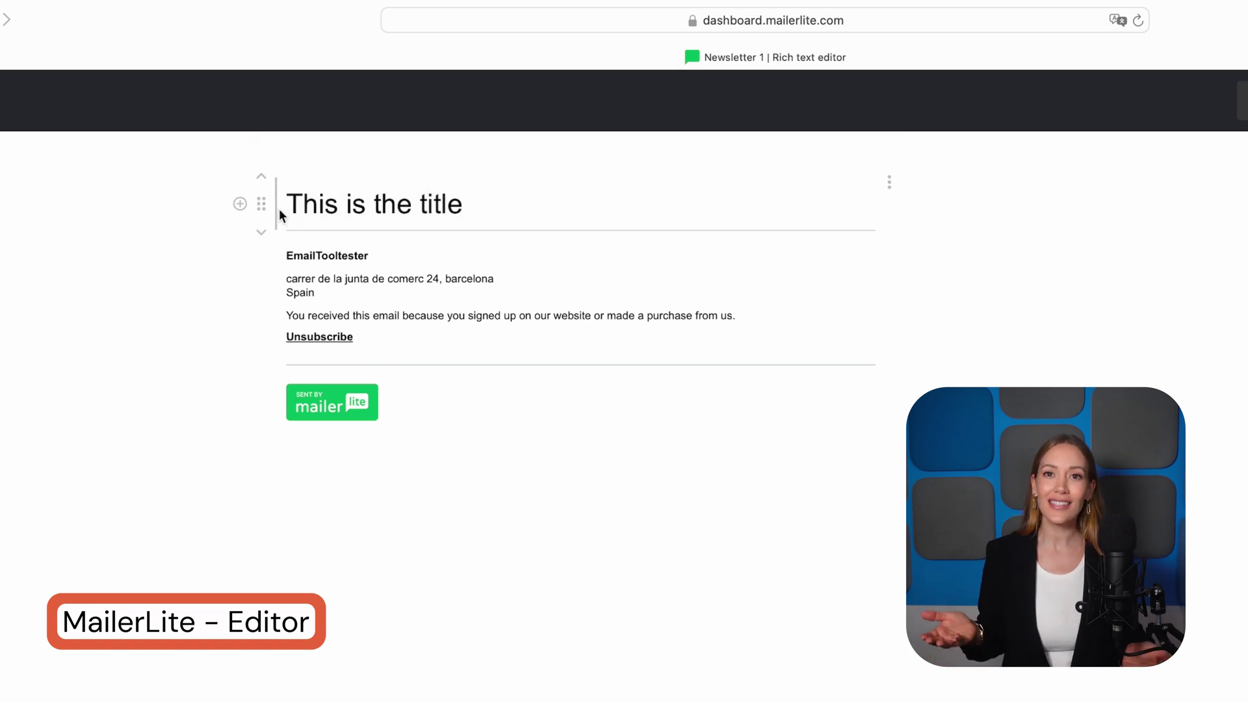
# - Insert a 'Click Here' button with a green #28a745 background, then view recent edits
pyautogui.click(240, 205)
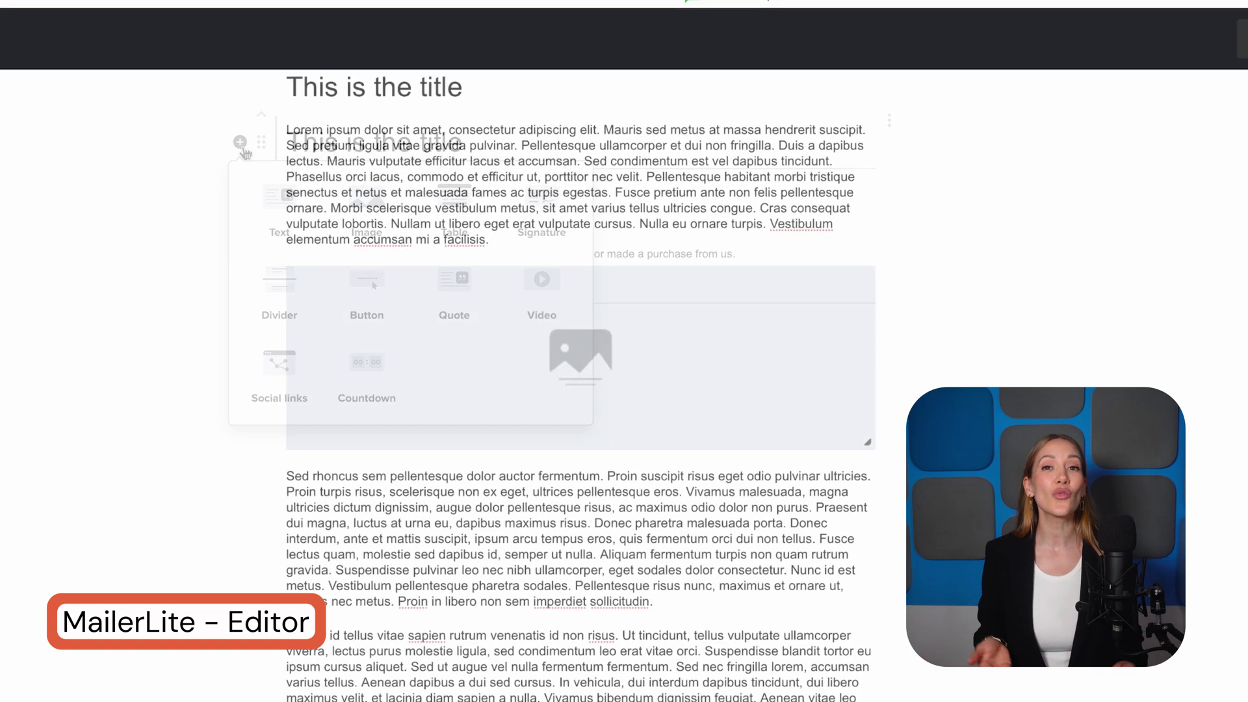
pyautogui.scroll(-15, 361, 483)
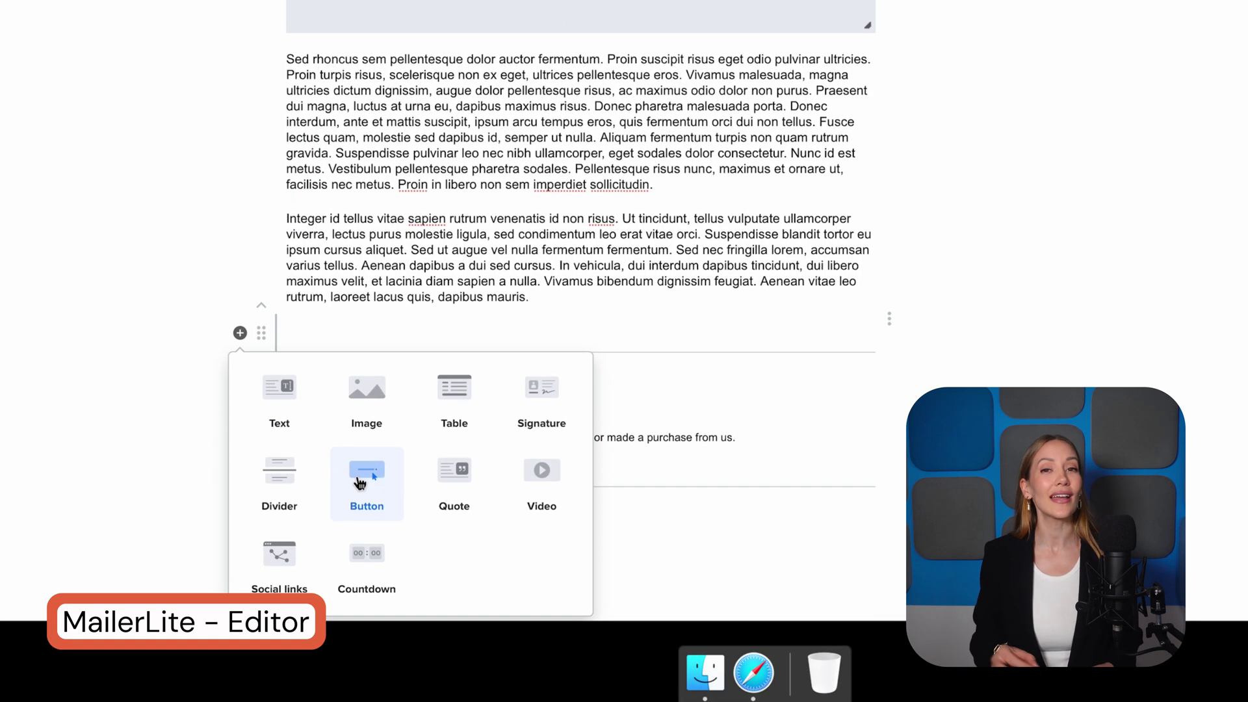
pyautogui.click(359, 483)
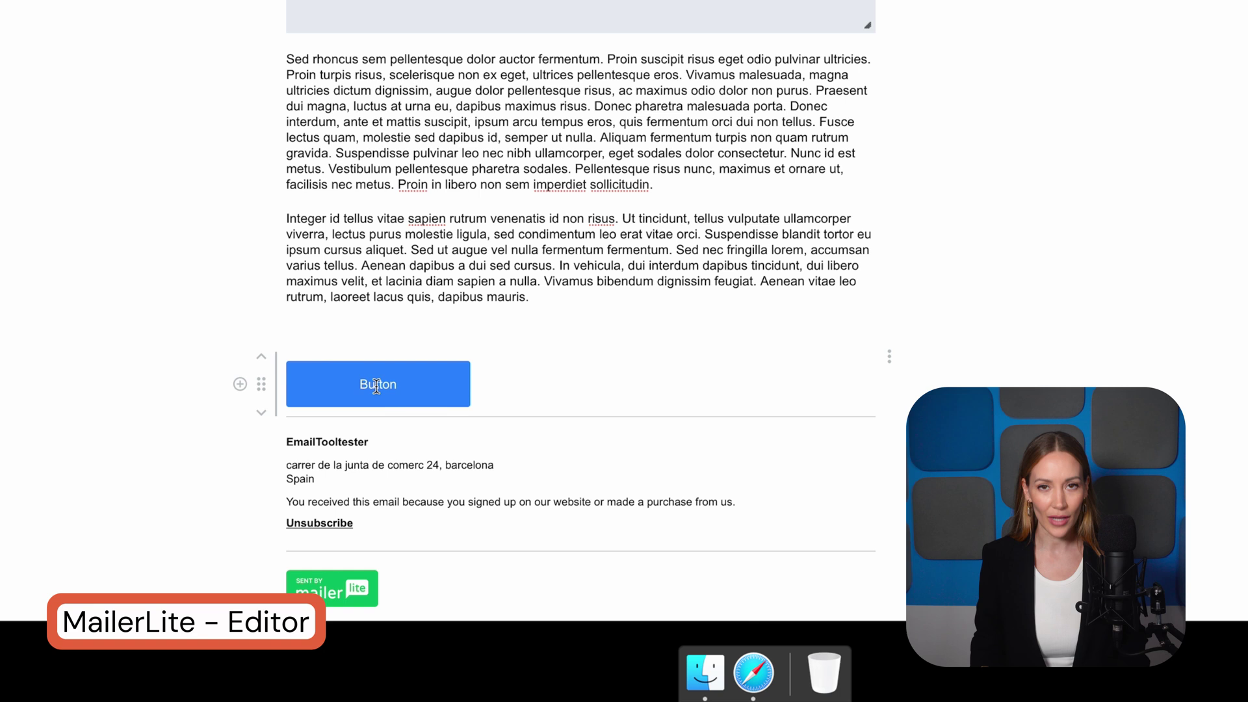
pyautogui.click(376, 386)
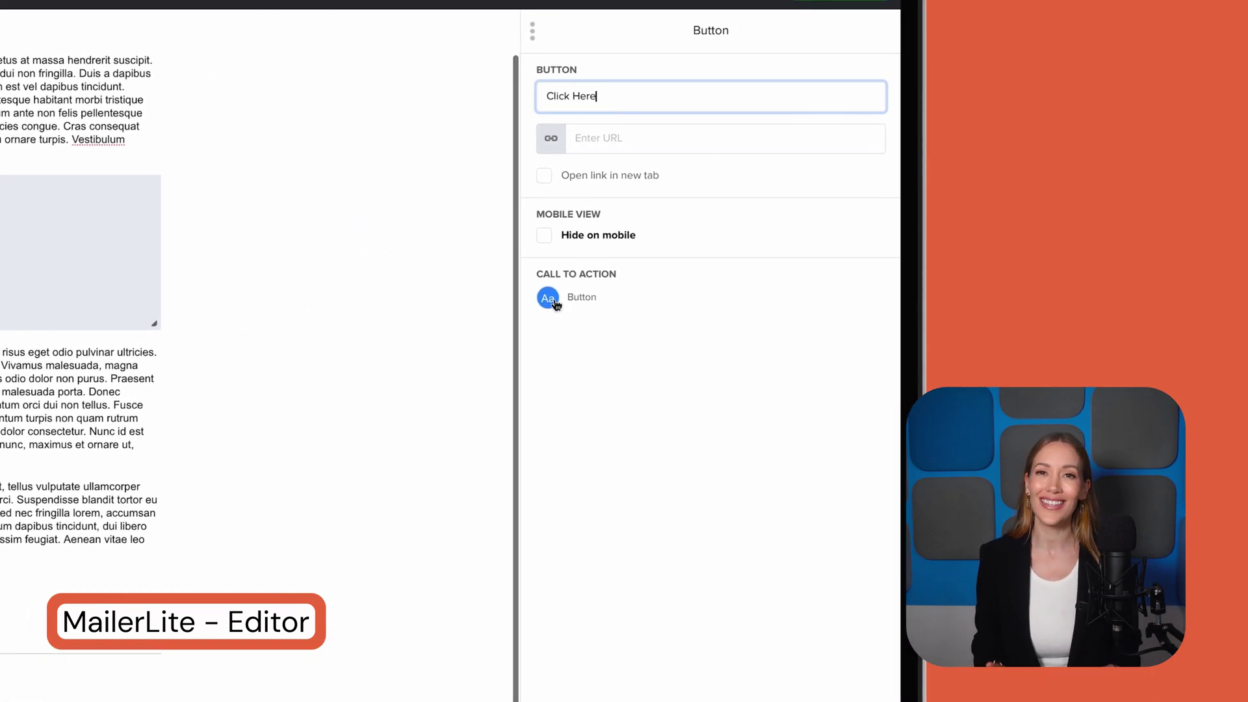
pyautogui.click(548, 299)
pyautogui.click(328, 244)
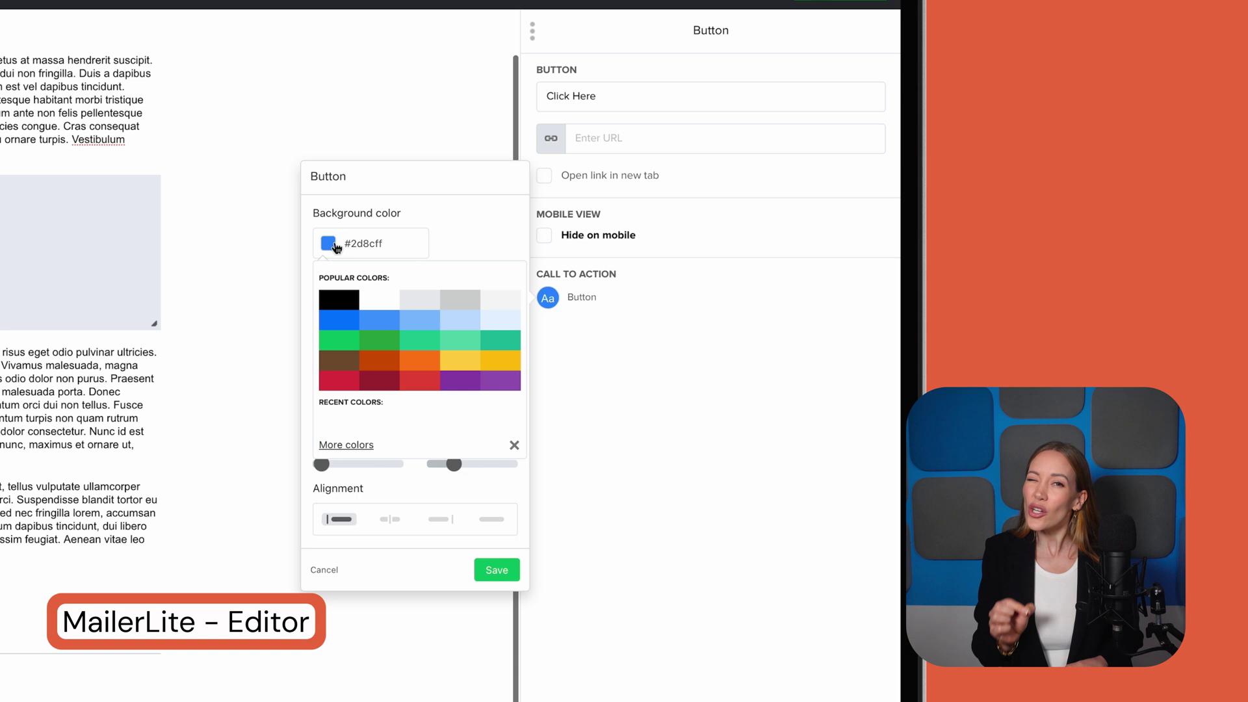
pyautogui.click(477, 561)
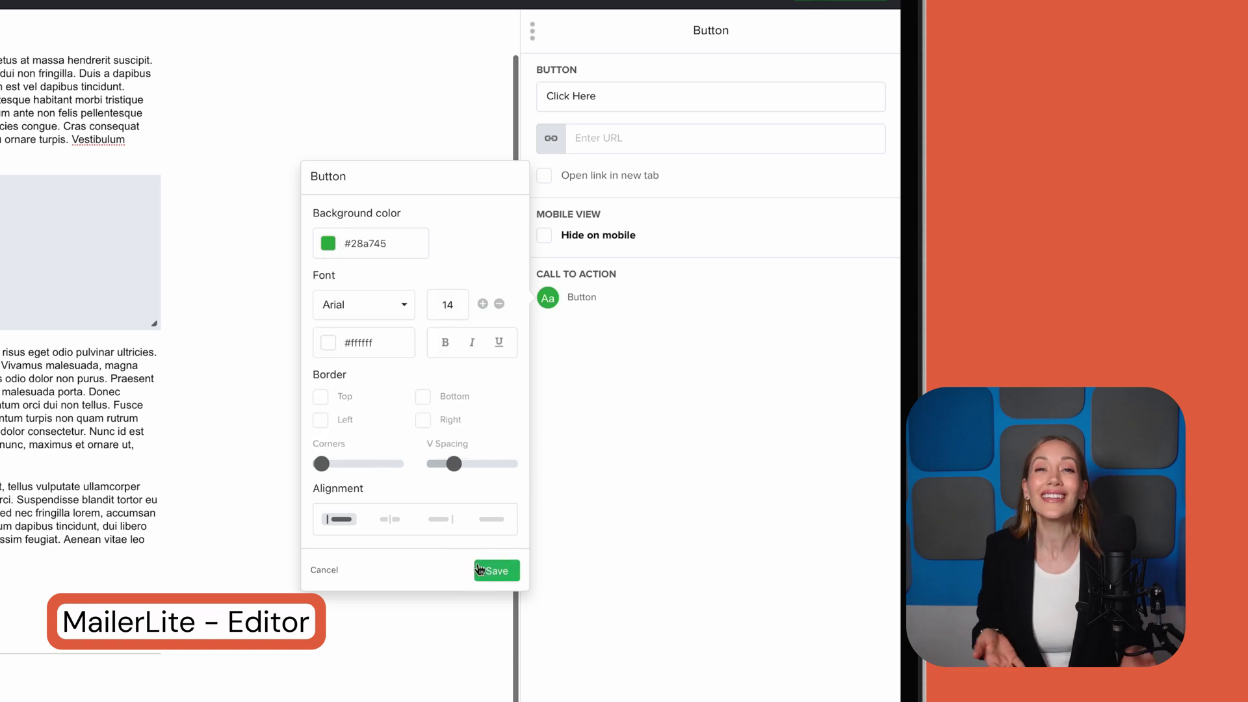
pyautogui.click(478, 565)
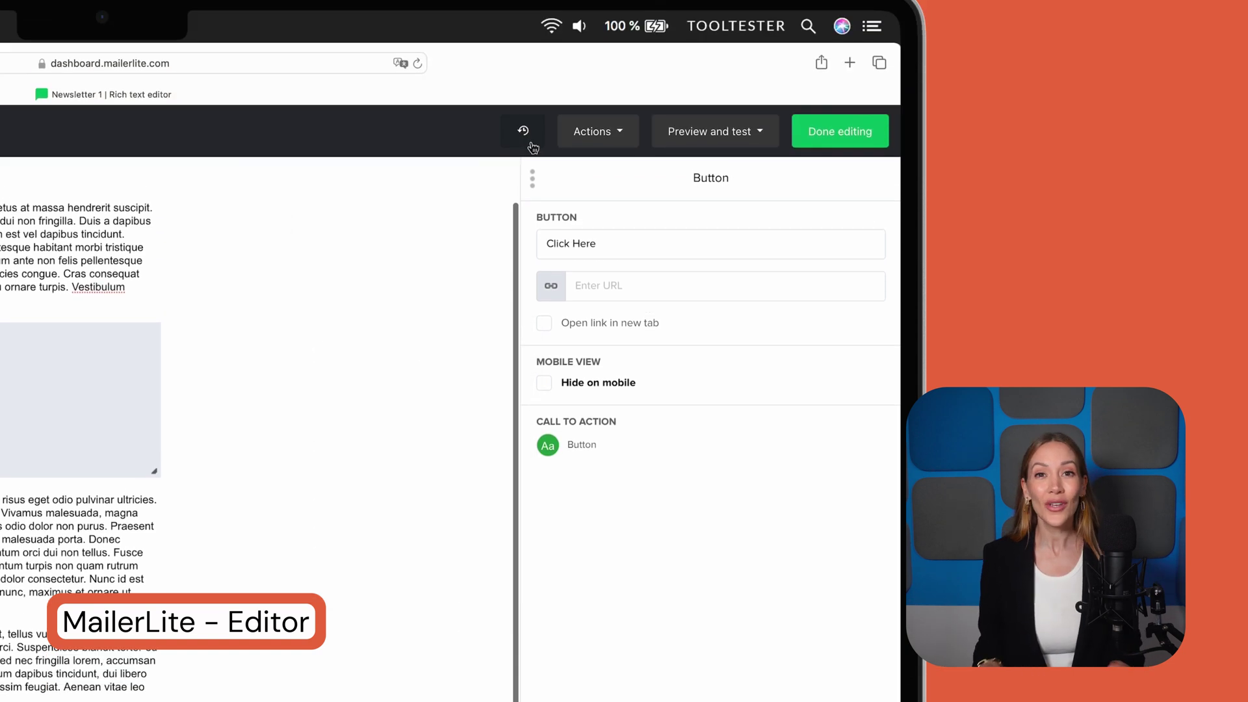
pyautogui.click(531, 144)
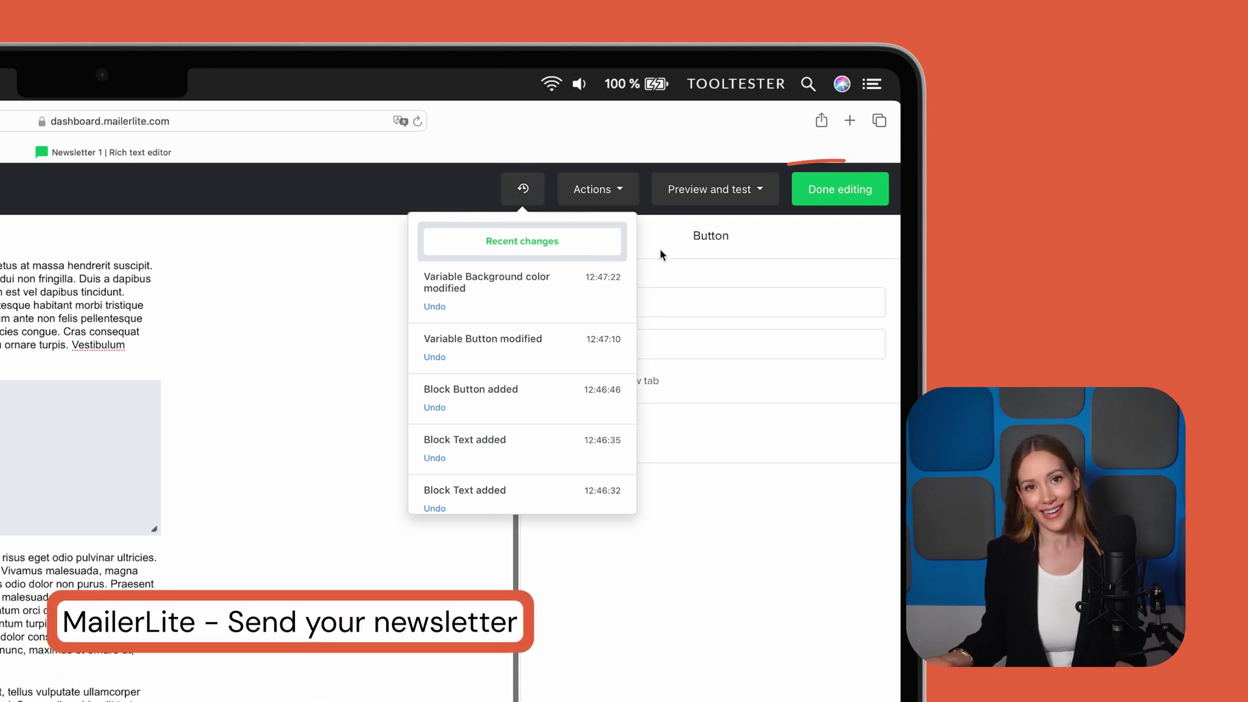
# - Finish editing and check the Newsletter 1 email in desktop and mobile previews
pyautogui.click(795, 206)
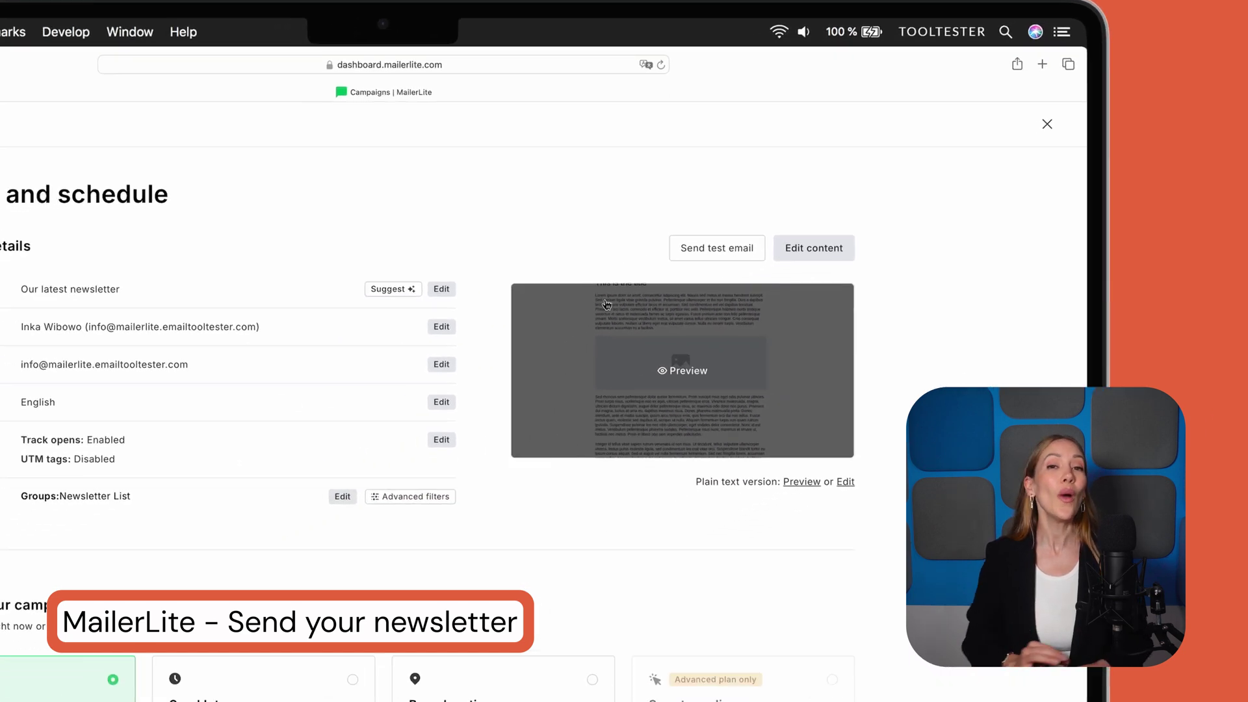
pyautogui.click(617, 357)
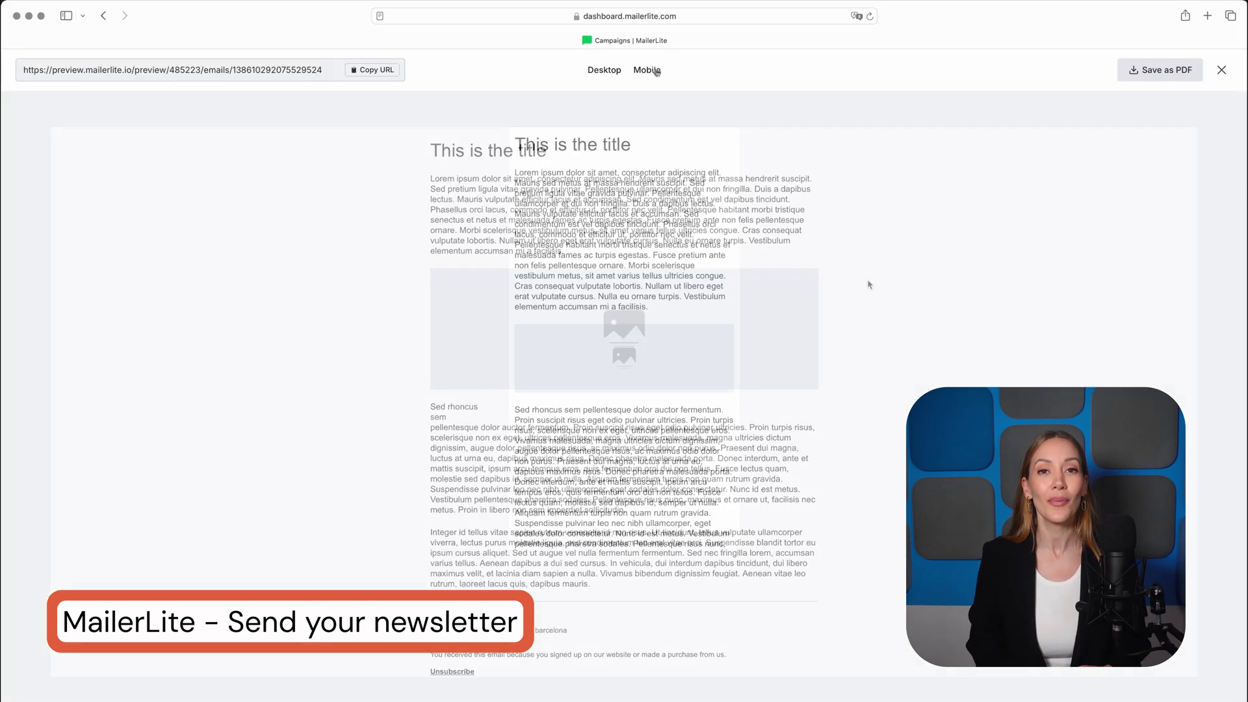
pyautogui.click(656, 70)
pyautogui.click(1221, 69)
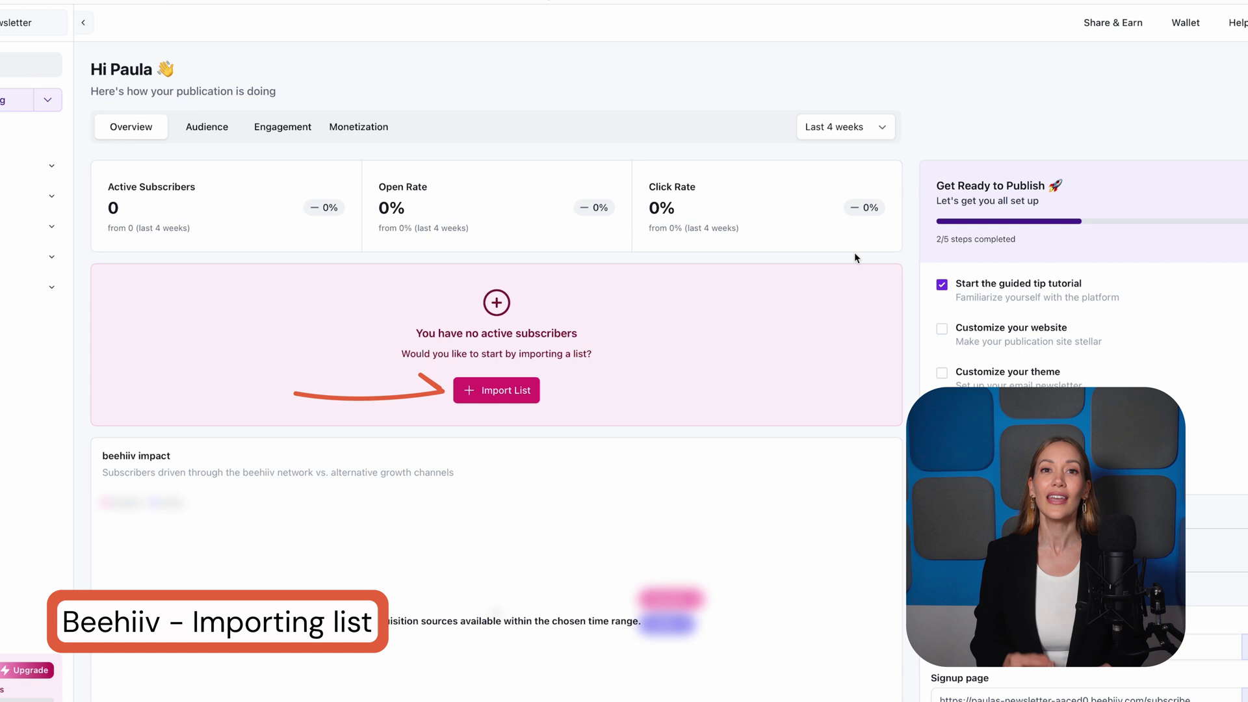
pyautogui.click(487, 391)
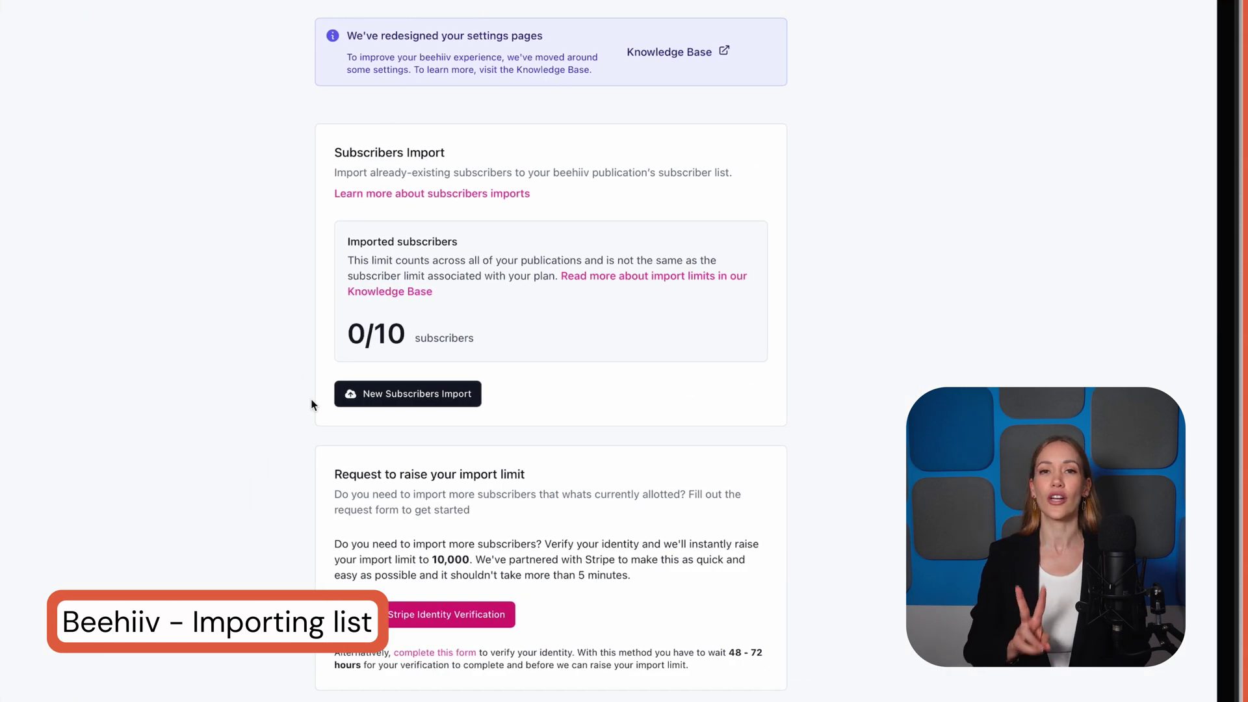
pyautogui.click(349, 404)
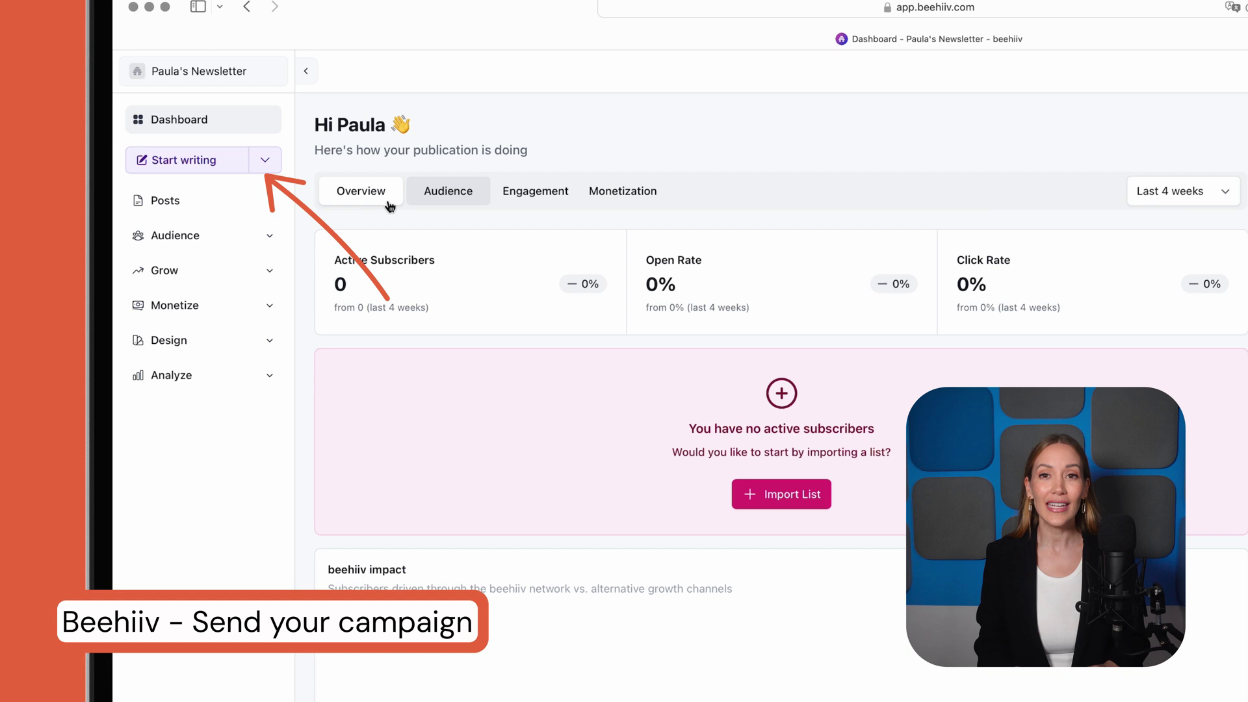
# - Start a new Beehiiv post and look over the Newsletter Builder design settings
pyautogui.click(230, 180)
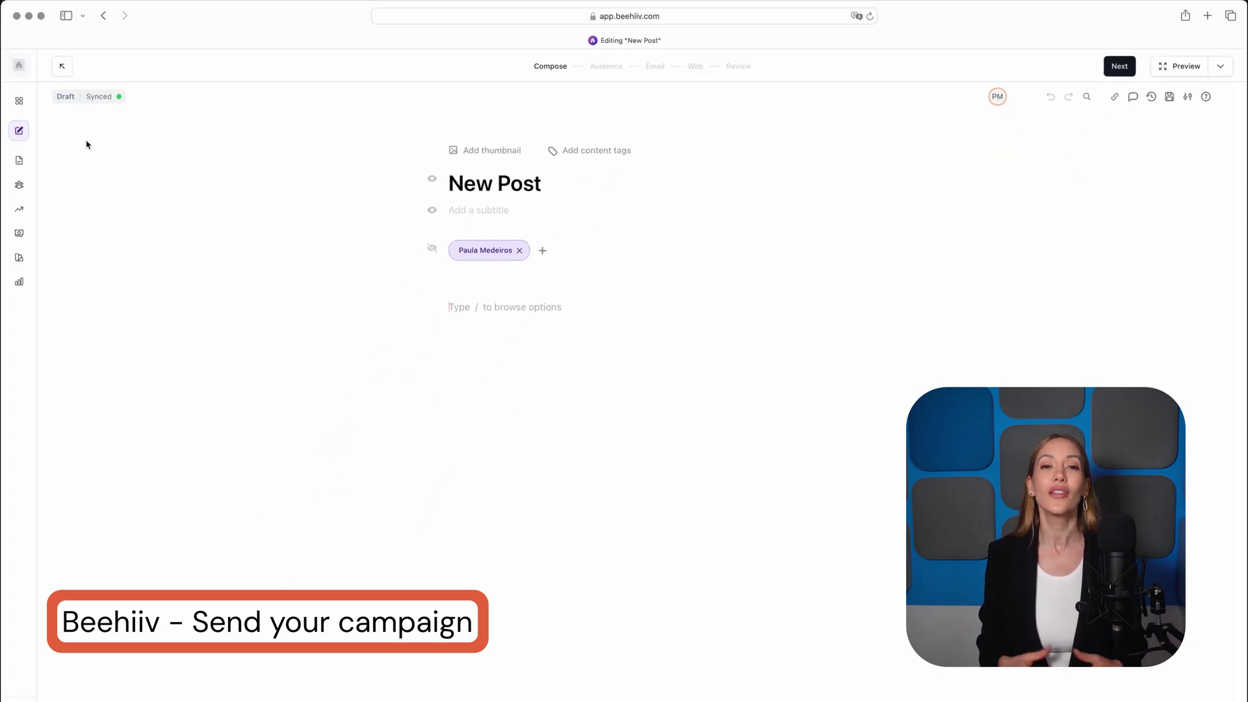
pyautogui.moveTo(22, 261)
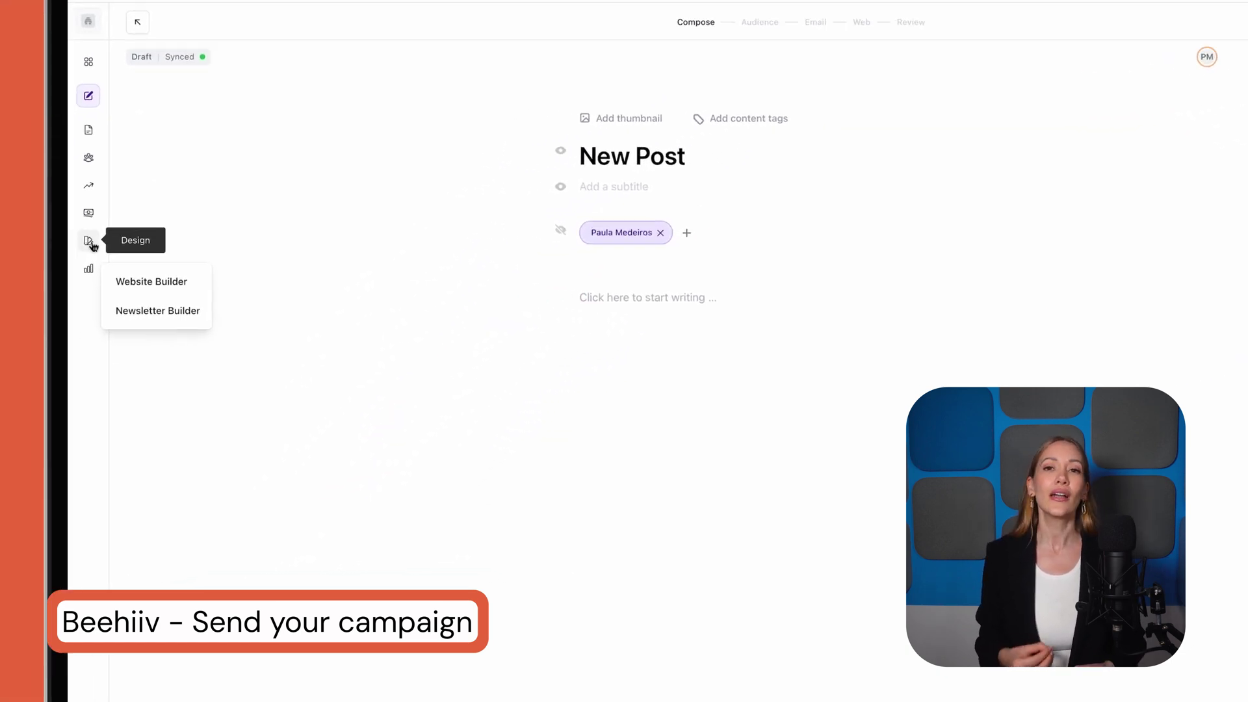
pyautogui.click(184, 305)
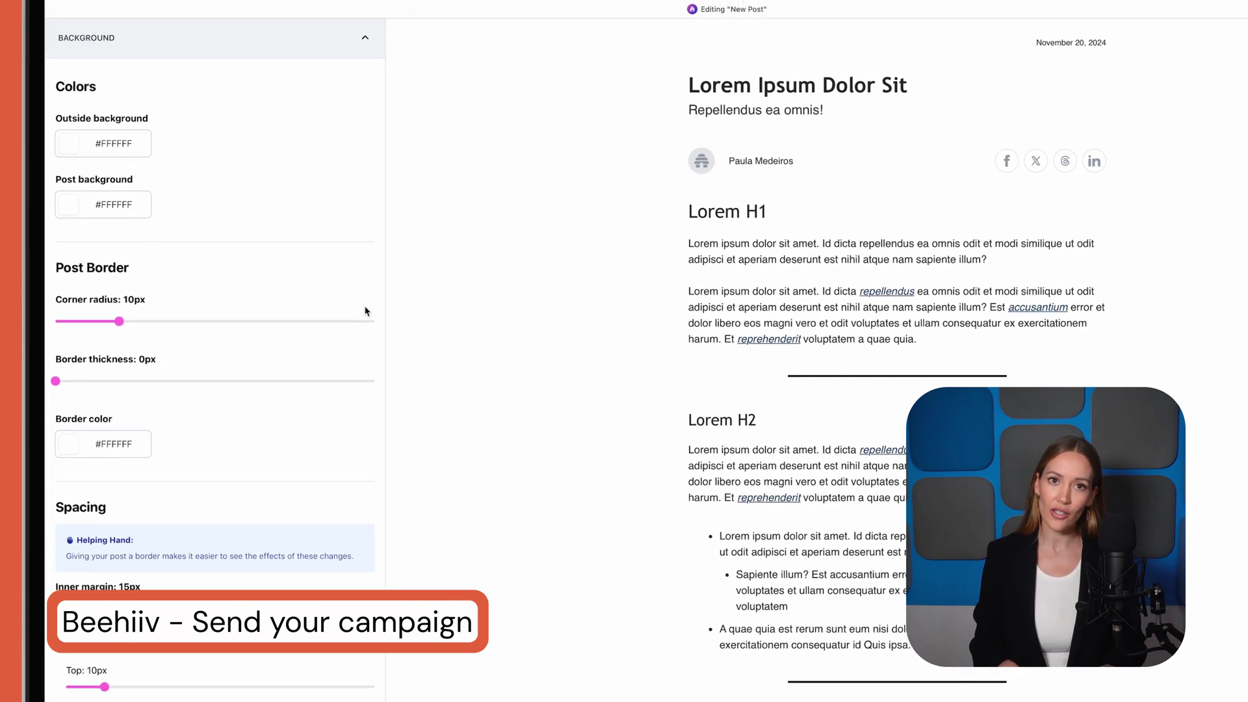
pyautogui.scroll(-5, 367, 312)
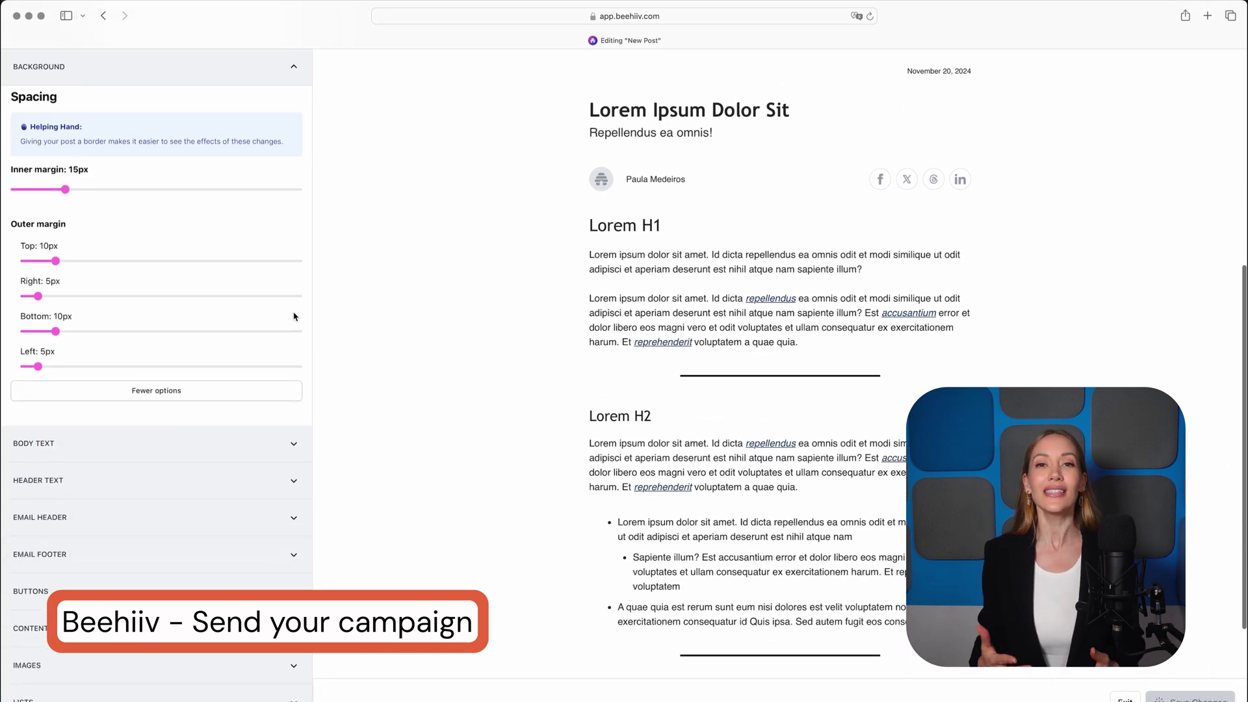
pyautogui.scroll(-5, 295, 317)
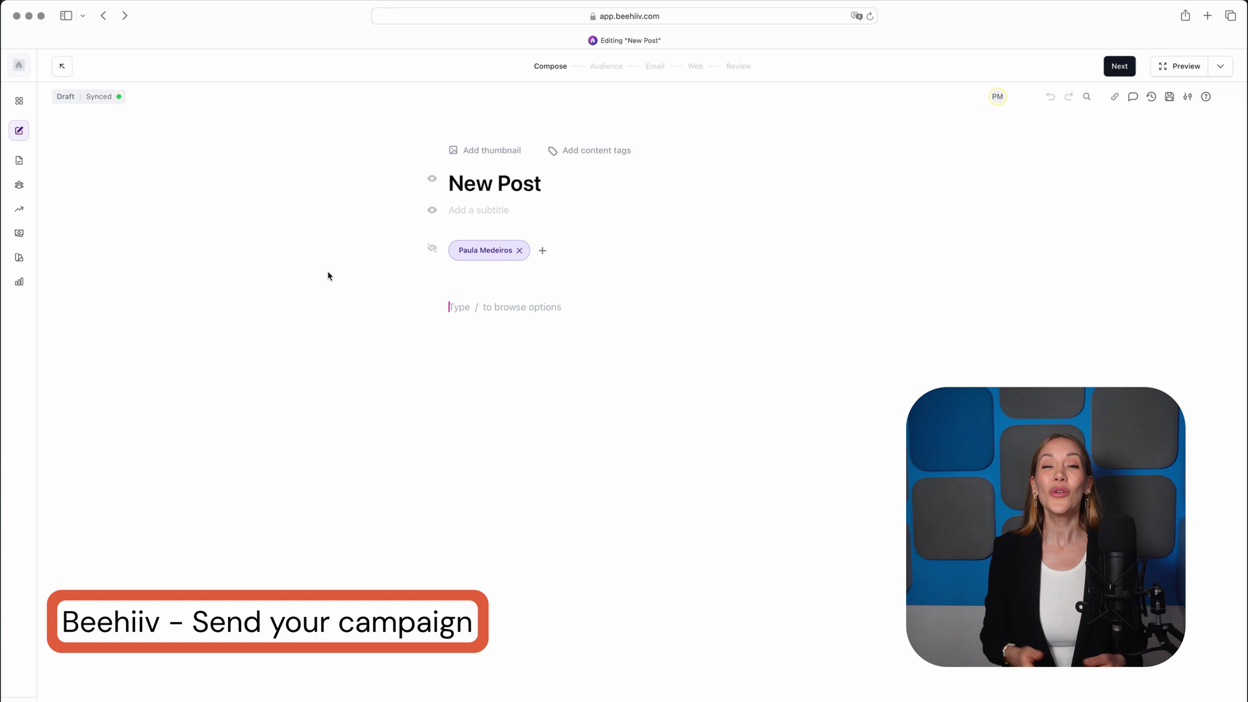
# - Build the 'My Personal Journey in Writing a Newsletter' post with / blocks and preview it
pyautogui.write('/')
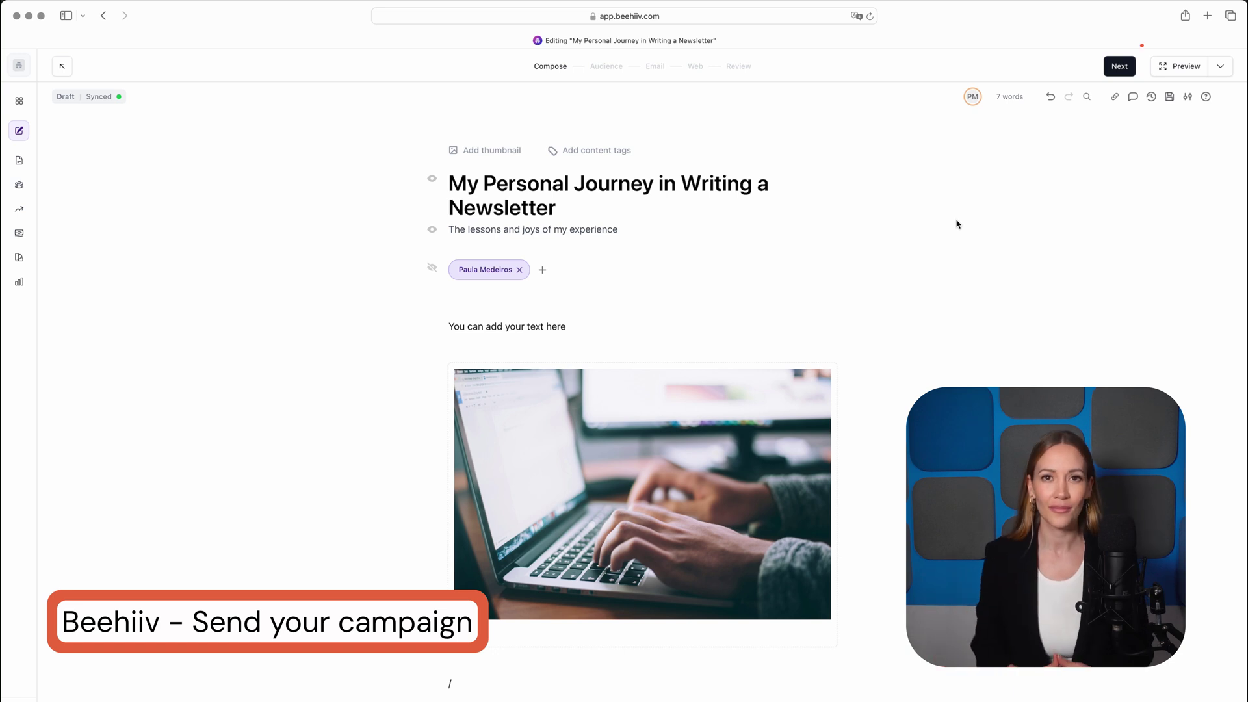
pyautogui.click(1180, 66)
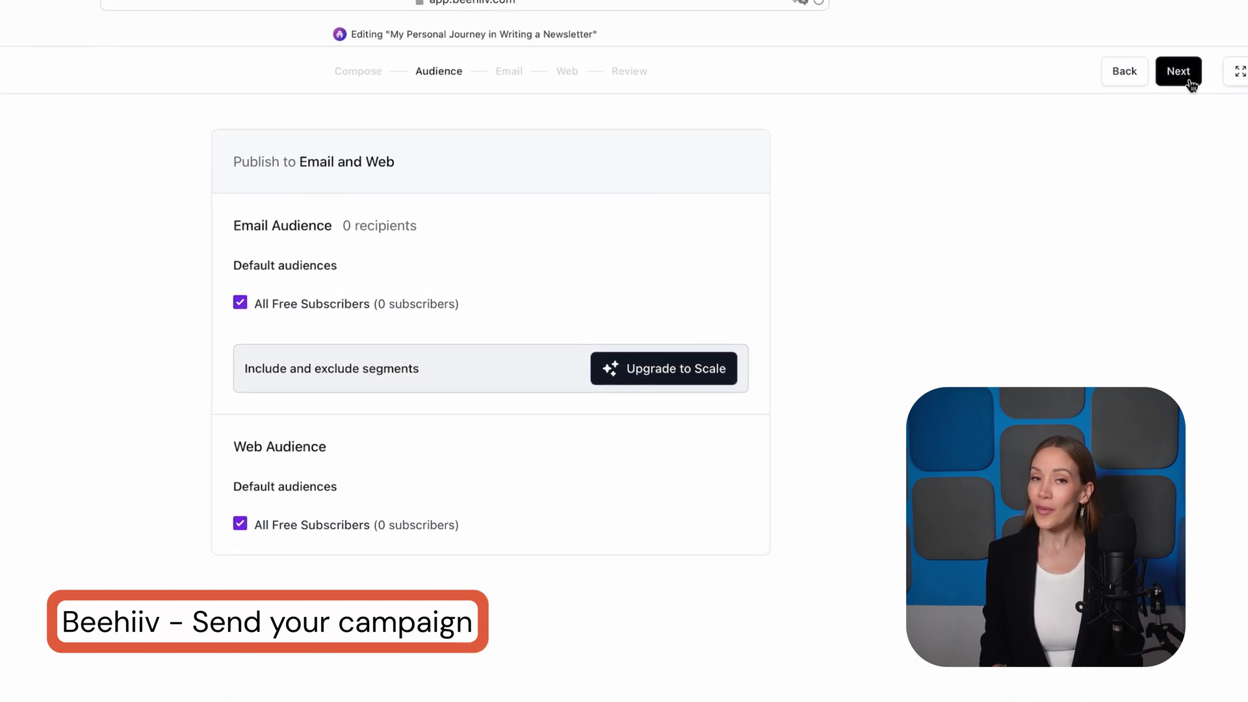
# - Keep the All Free Subscribers audience and expand the email's advanced settings, keeping subject and preview text
pyautogui.click(1190, 82)
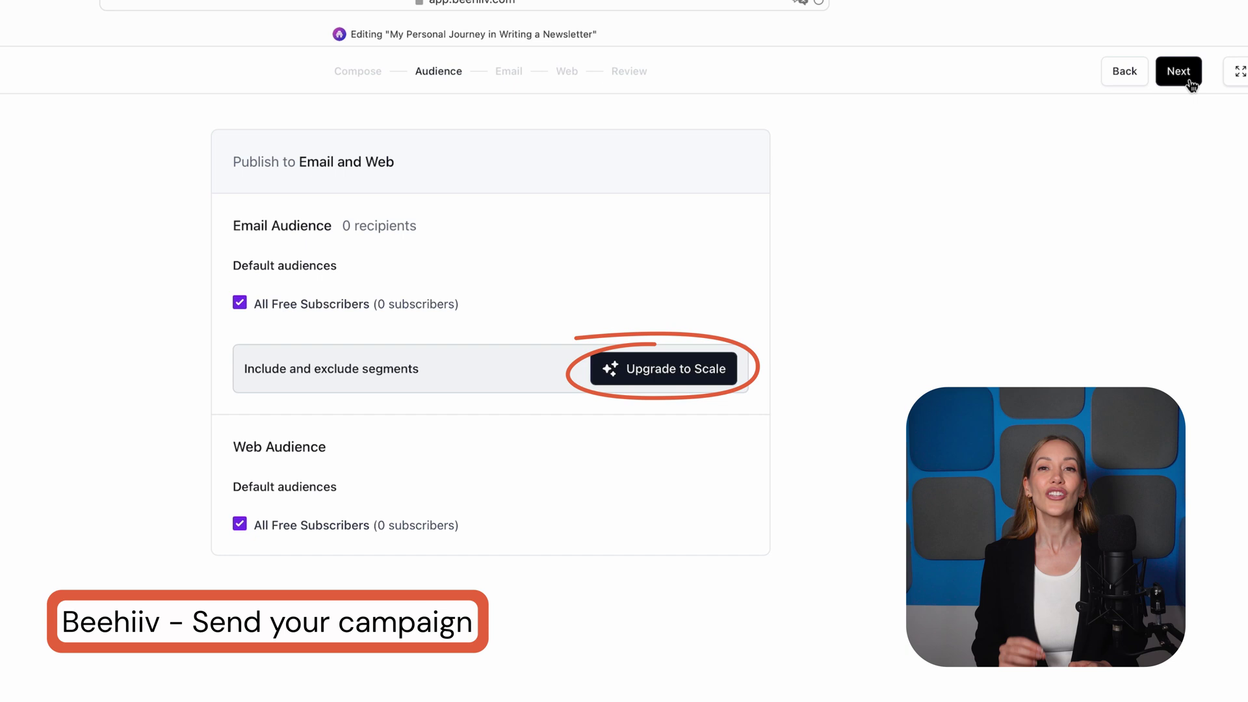
pyautogui.click(1189, 80)
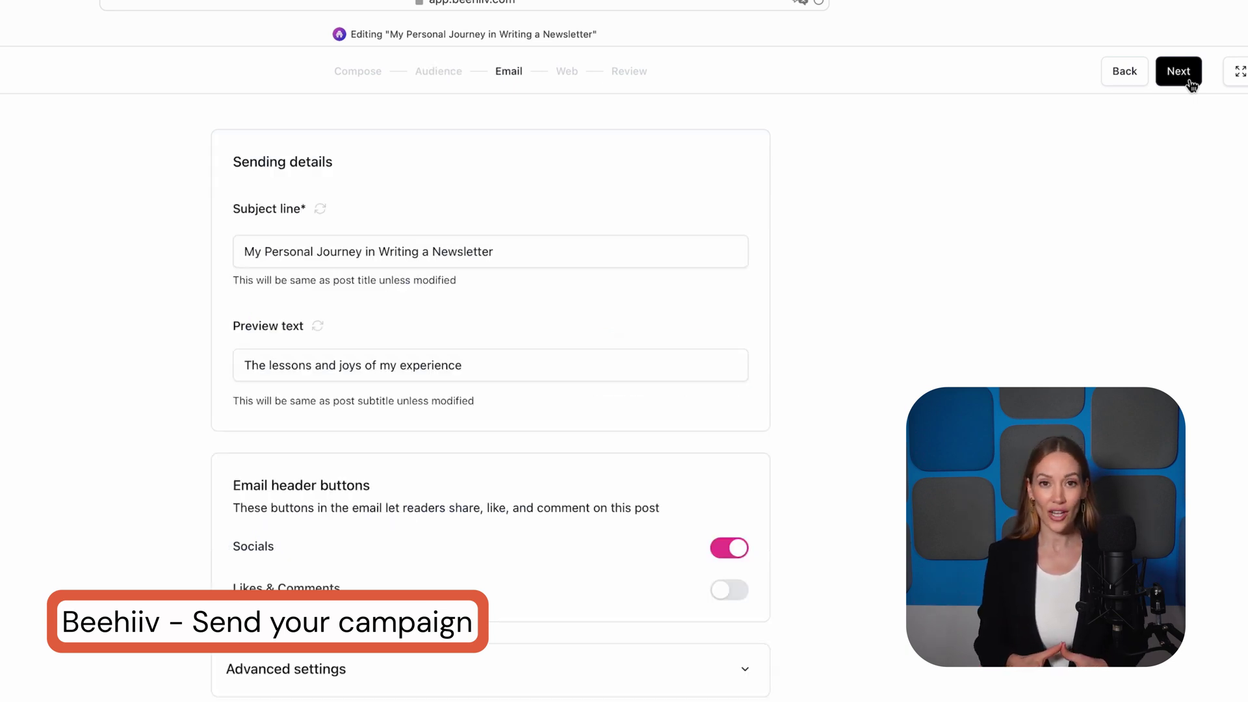
pyautogui.scroll(-5, 858, 520)
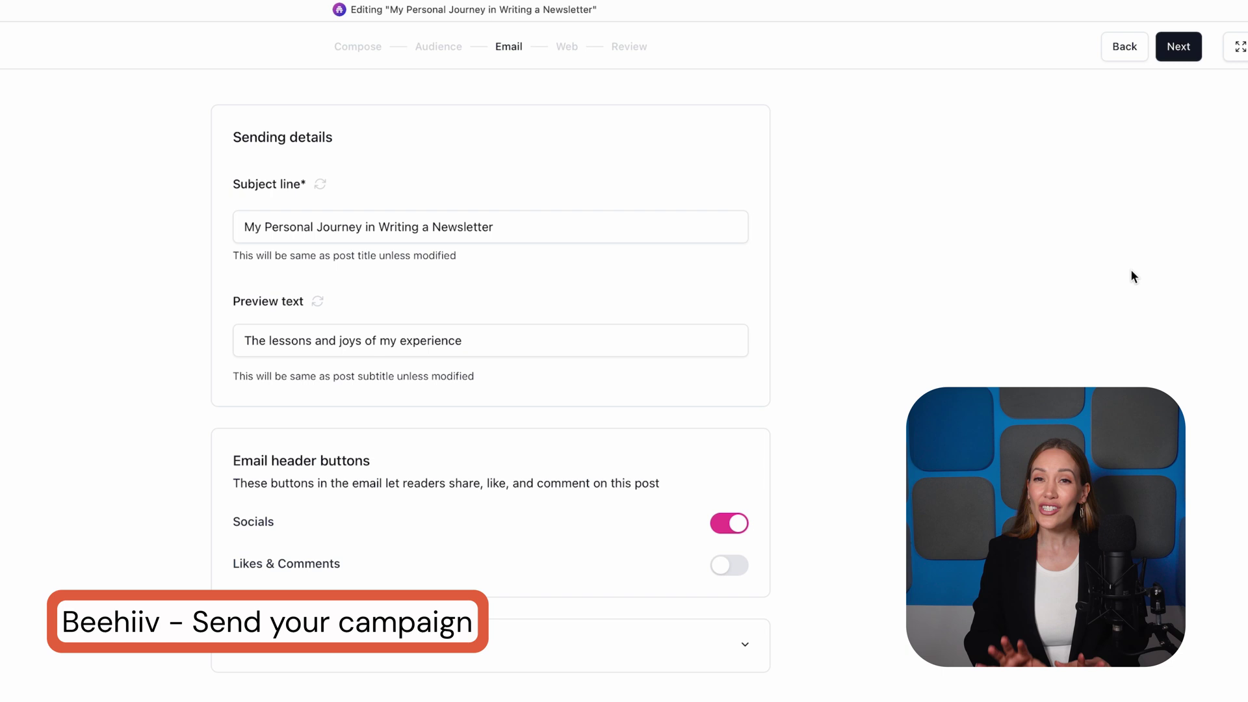
pyautogui.click(738, 471)
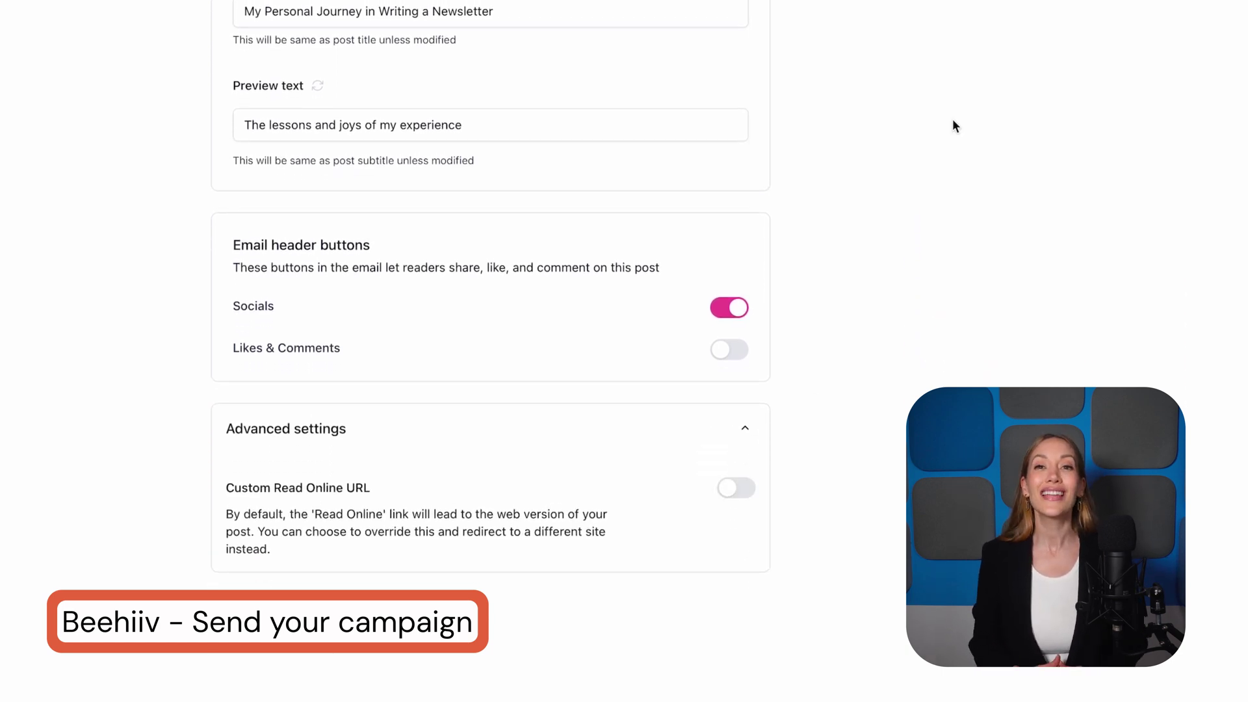
pyautogui.scroll(2, 953, 123)
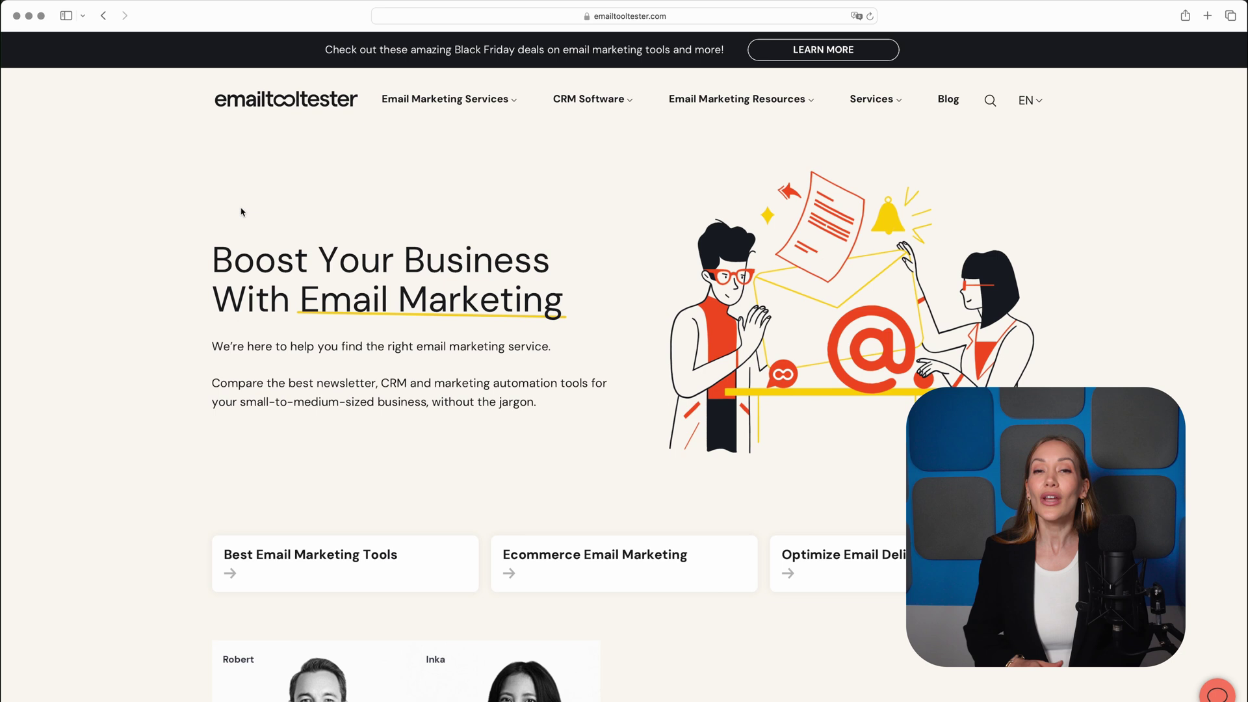
# - Browse emailtooltester's Email Marketing Services for MailerLite and Beehiiv, then reach the comparison template form
pyautogui.moveTo(423, 111)
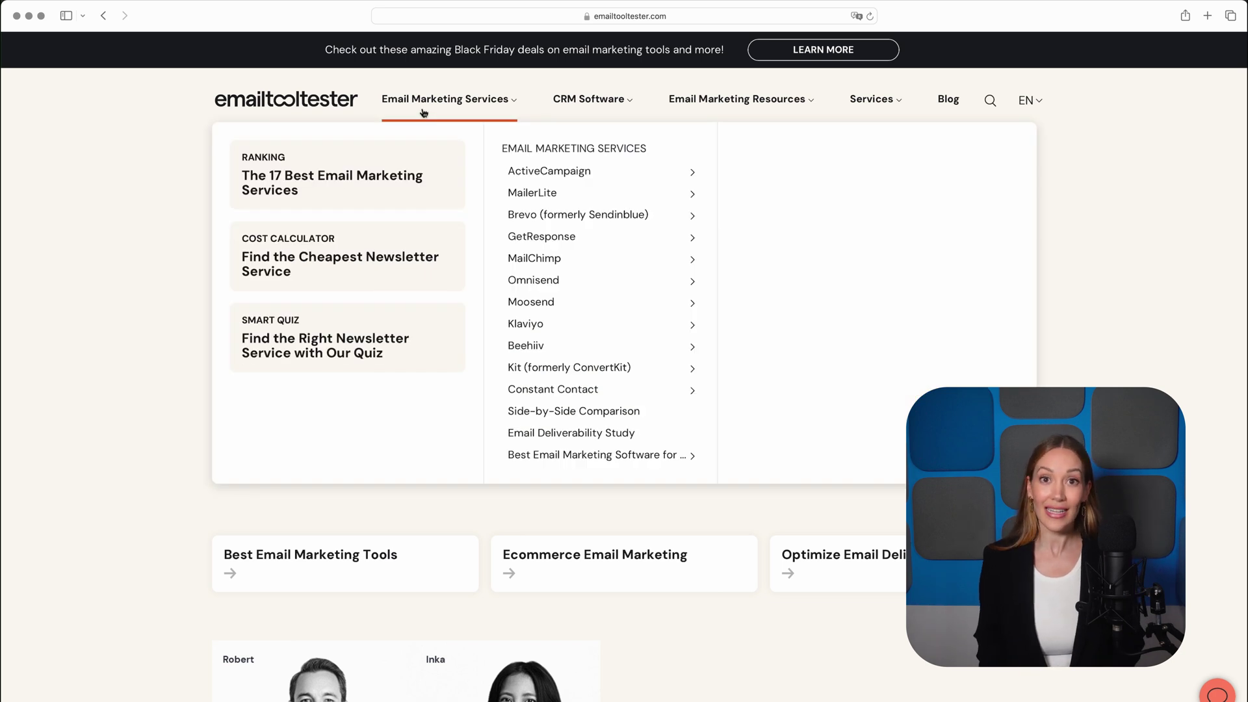
pyautogui.moveTo(507, 197)
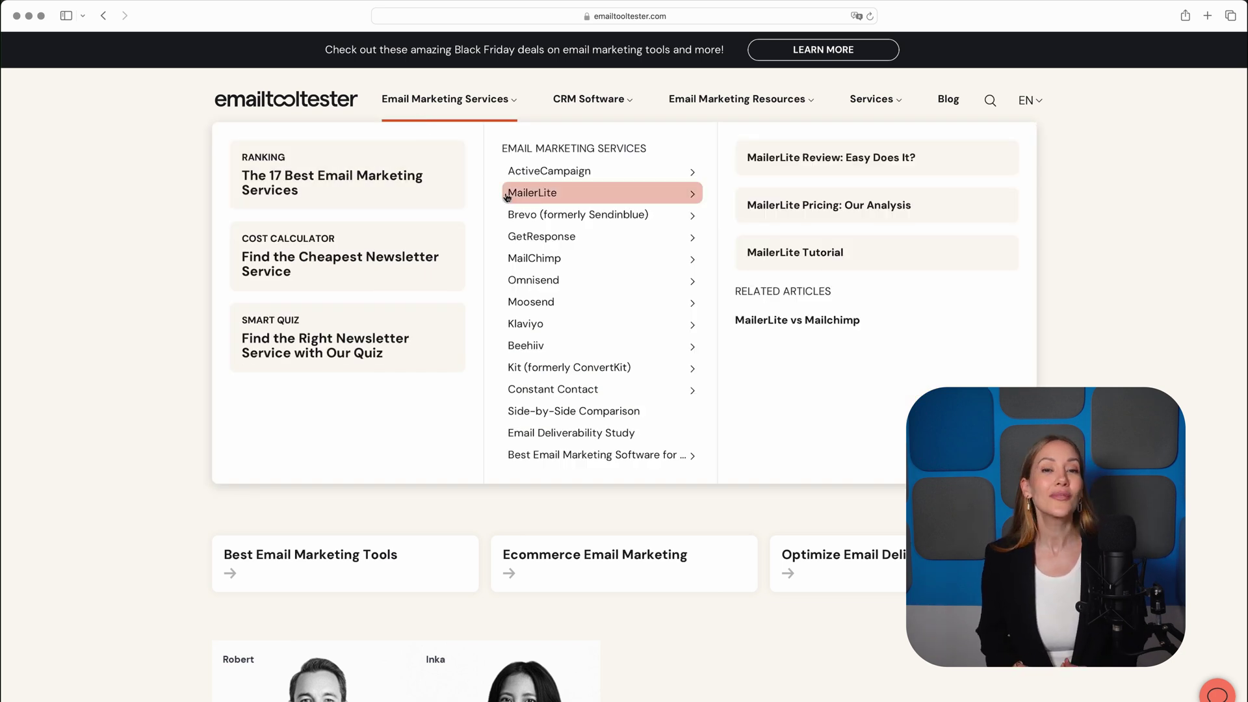
pyautogui.moveTo(515, 351)
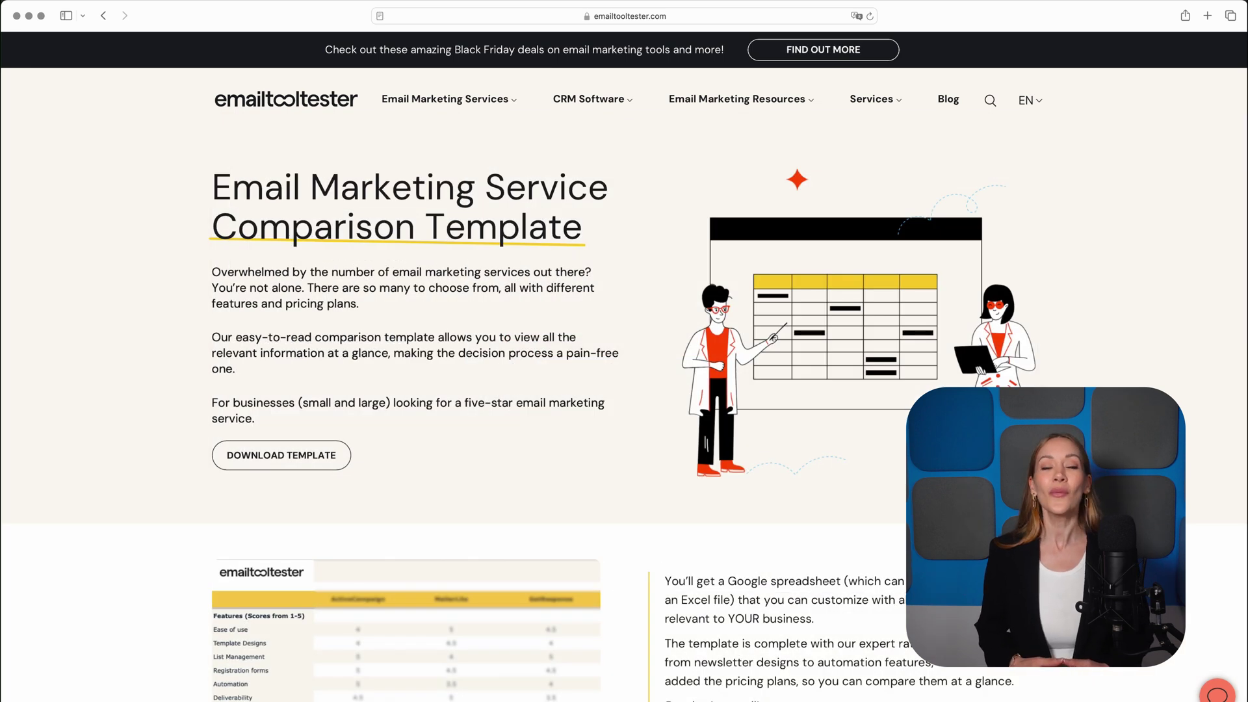
pyautogui.scroll(-10, 624, 390)
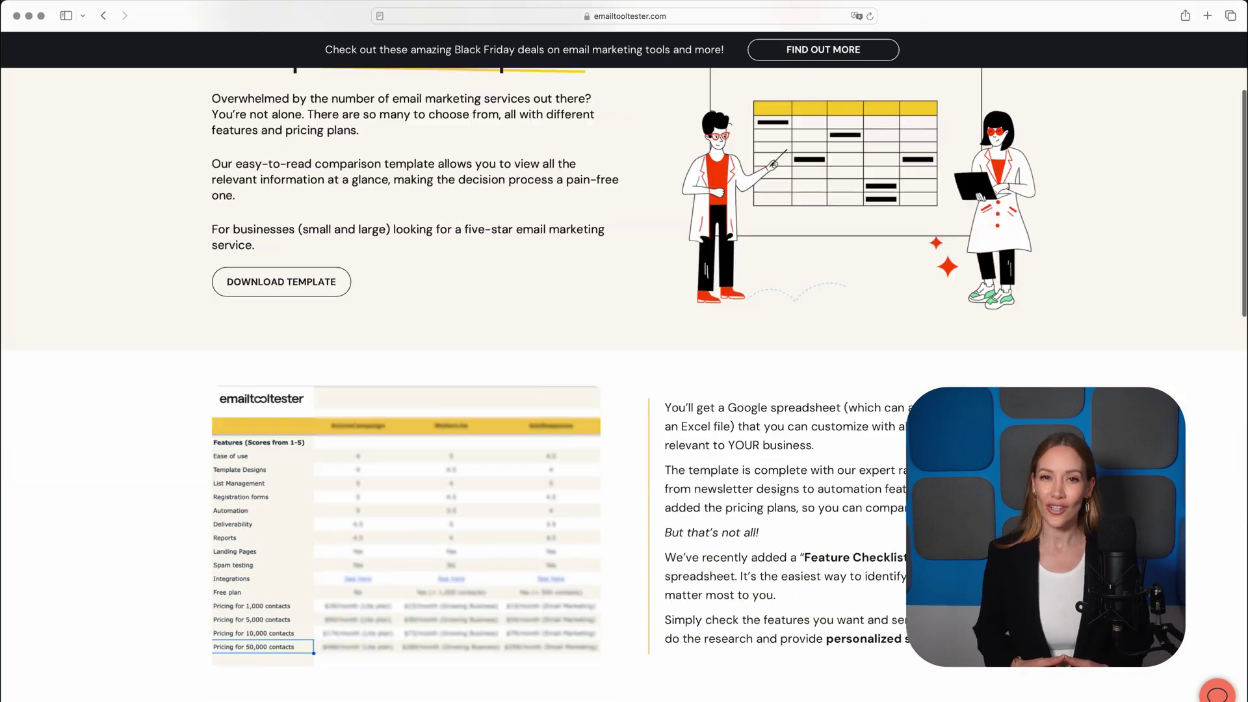
pyautogui.scroll(-8, 624, 390)
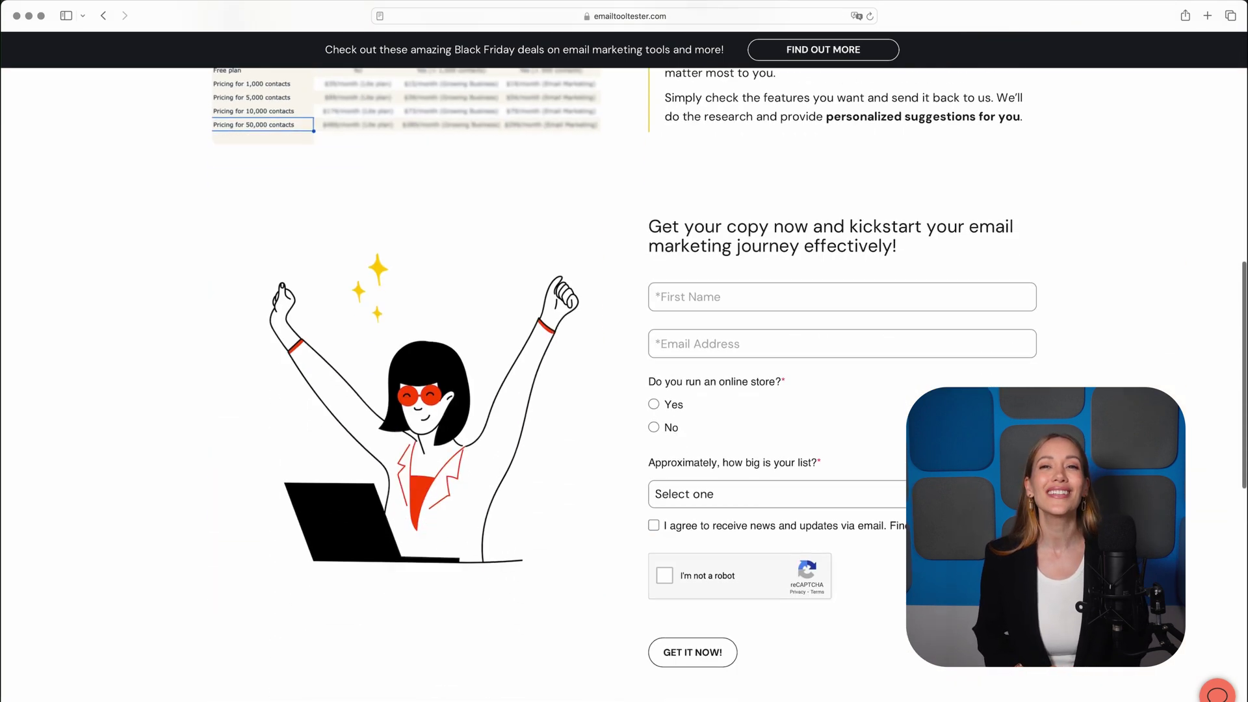